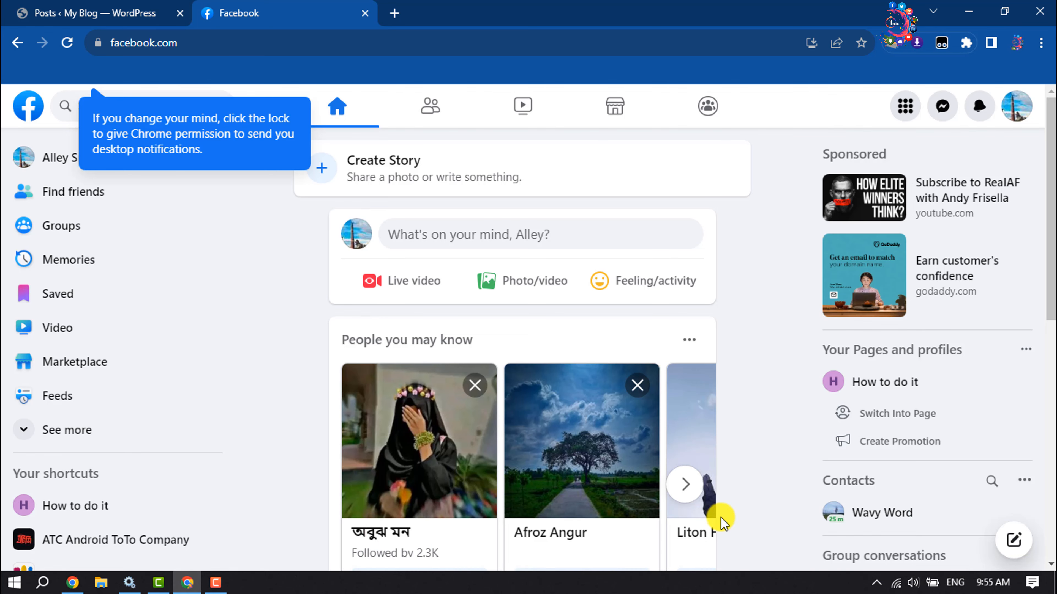
- Switch to the WordPress admin and search the new-plugin directory for "smash balloon"
{"action": "left_click", "coordinate": [96, 13]}
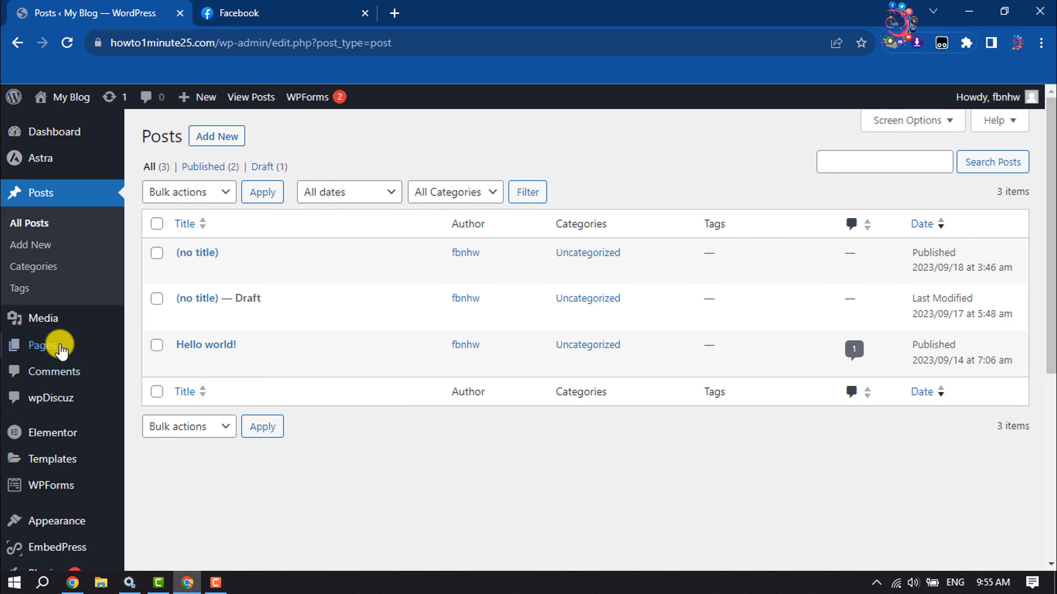
{"action": "scroll", "coordinate": [71, 349], "scroll_direction": "down", "scroll_amount": 1}
{"action": "scroll", "coordinate": [68, 358], "scroll_direction": "down", "scroll_amount": 7}
{"action": "mouse_move", "coordinate": [64, 267]}
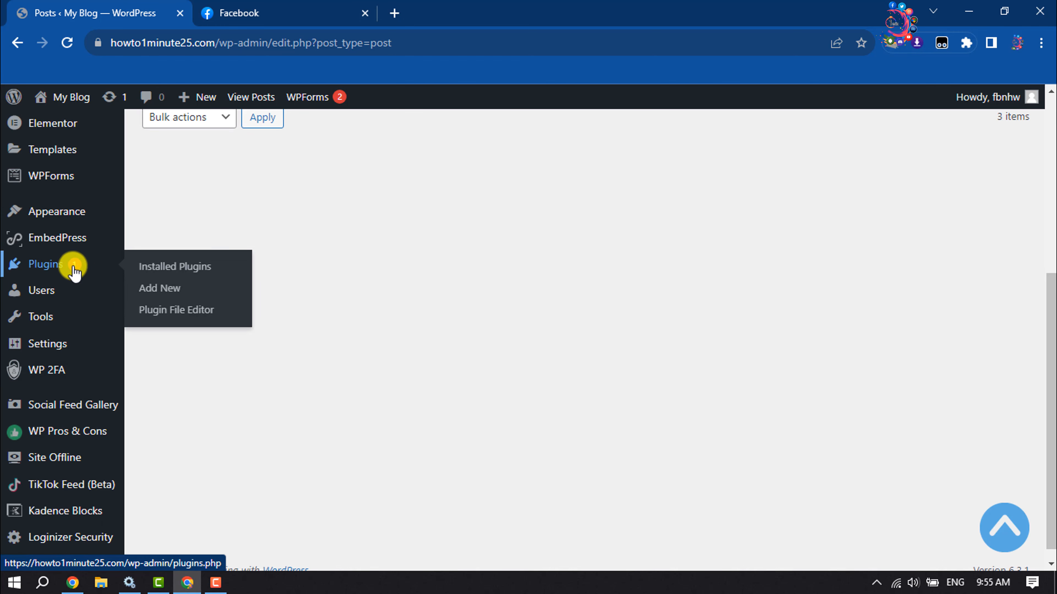
{"action": "left_click", "coordinate": [168, 288]}
{"action": "left_click", "coordinate": [907, 180]}
{"action": "type", "text": "smash balloon"}
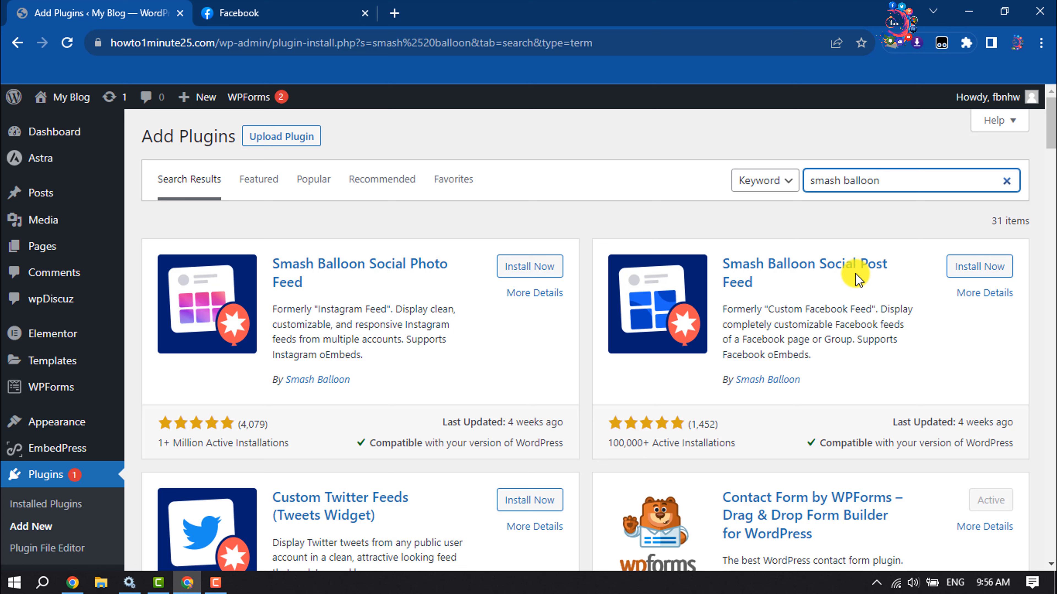
- Install and activate the Smash Balloon Social Post Feed plugin and launch its setup wizard
{"action": "left_click", "coordinate": [957, 275]}
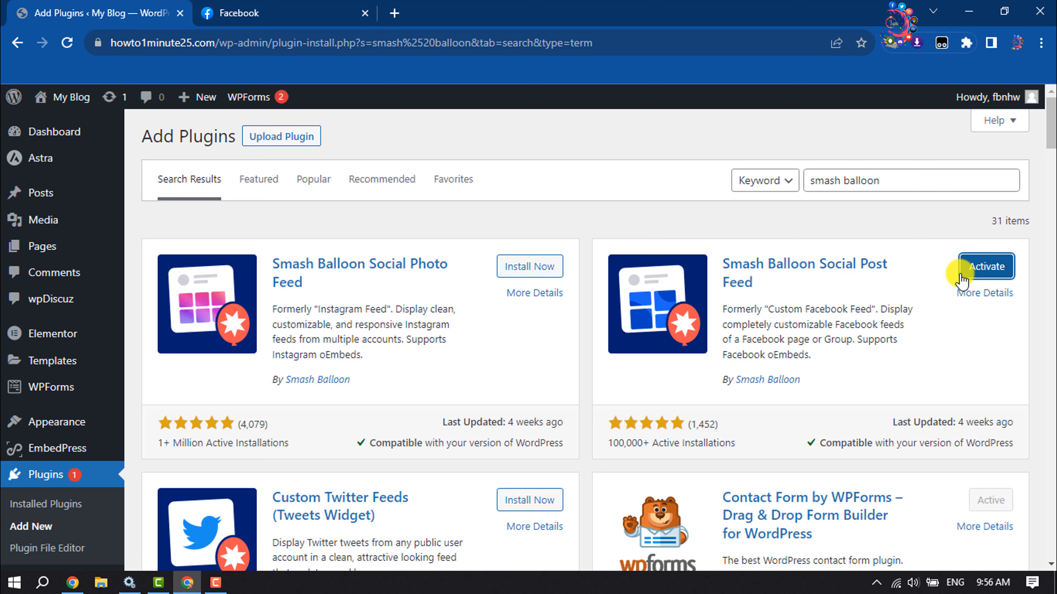
{"action": "left_click", "coordinate": [974, 275]}
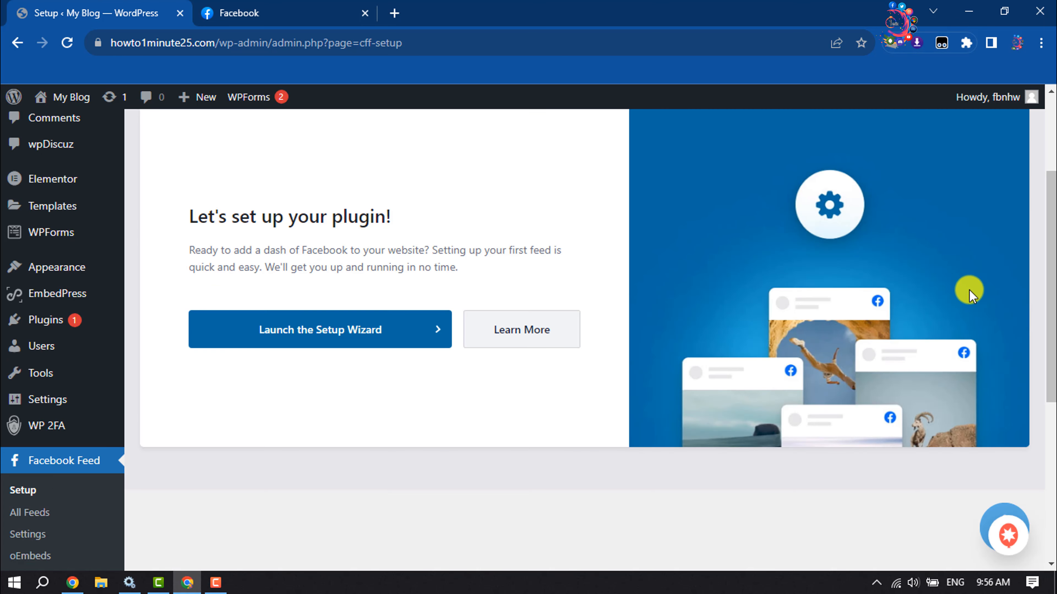
{"action": "left_click", "coordinate": [323, 335]}
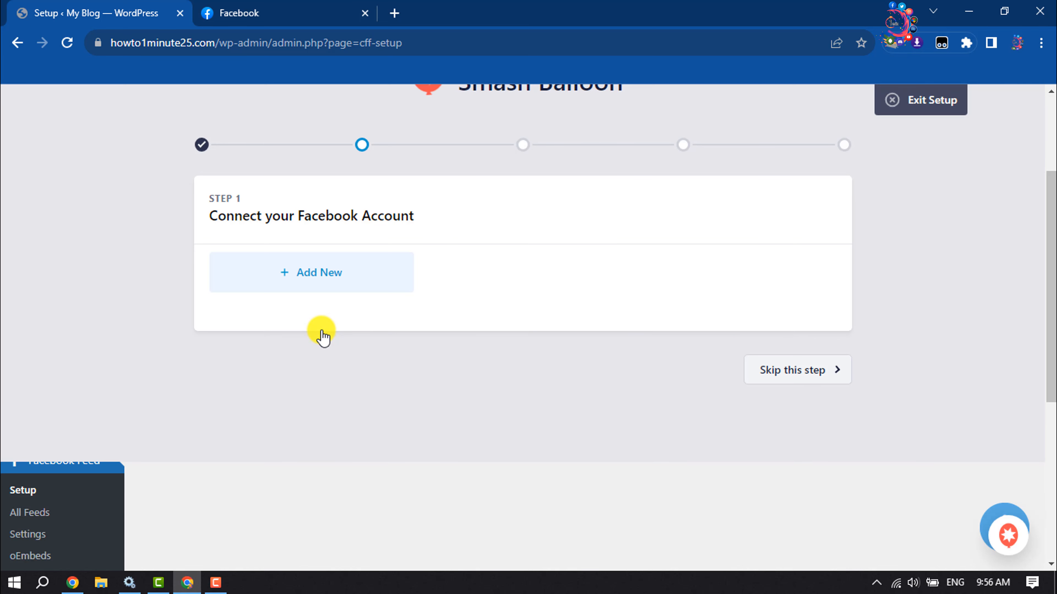
- Connect the Facebook account with Page as source type, granting Smash Balloon WordPress the requested permissions for the "How to do it" page
{"action": "scroll", "coordinate": [321, 335], "scroll_direction": "down", "scroll_amount": 1}
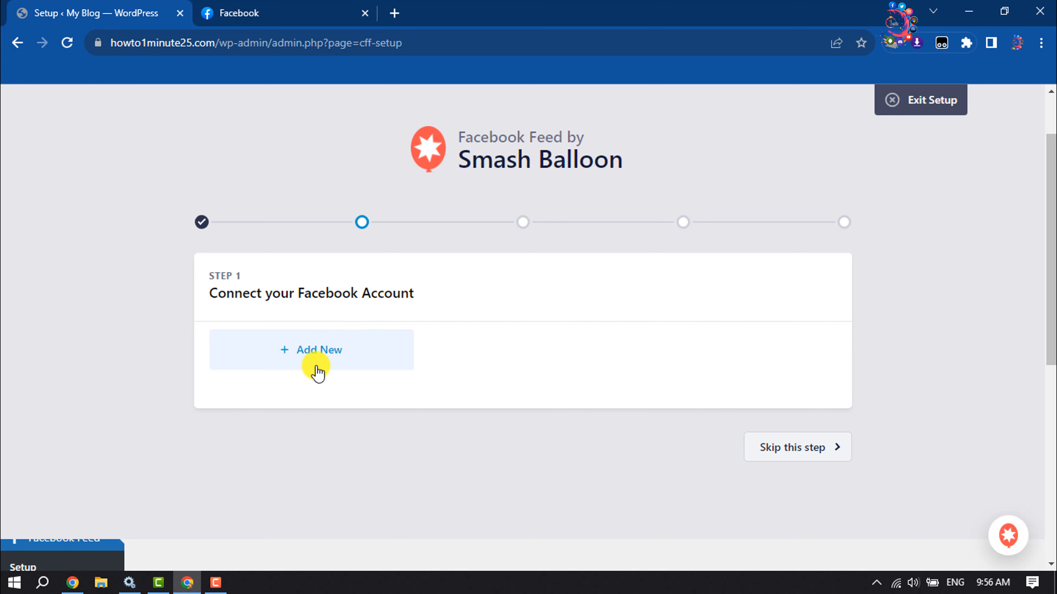
{"action": "left_click", "coordinate": [318, 352]}
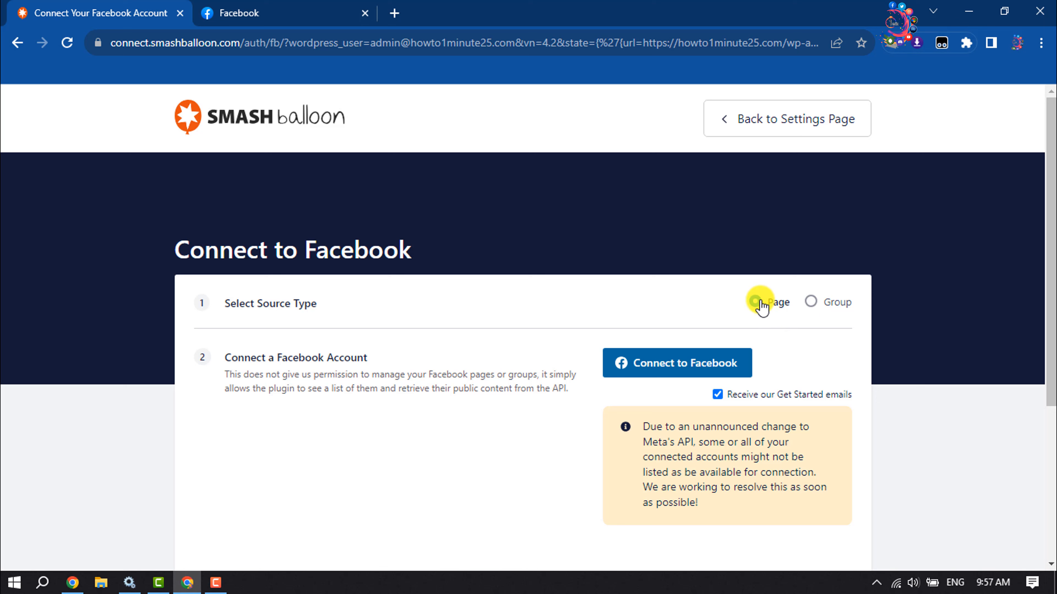
{"action": "left_click", "coordinate": [655, 368]}
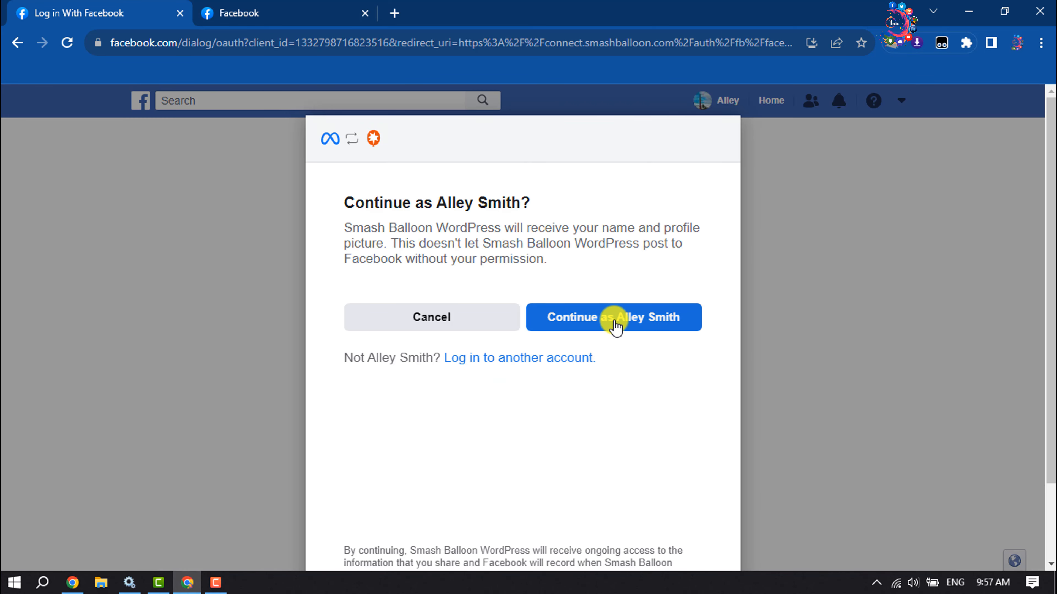
{"action": "left_click", "coordinate": [614, 327]}
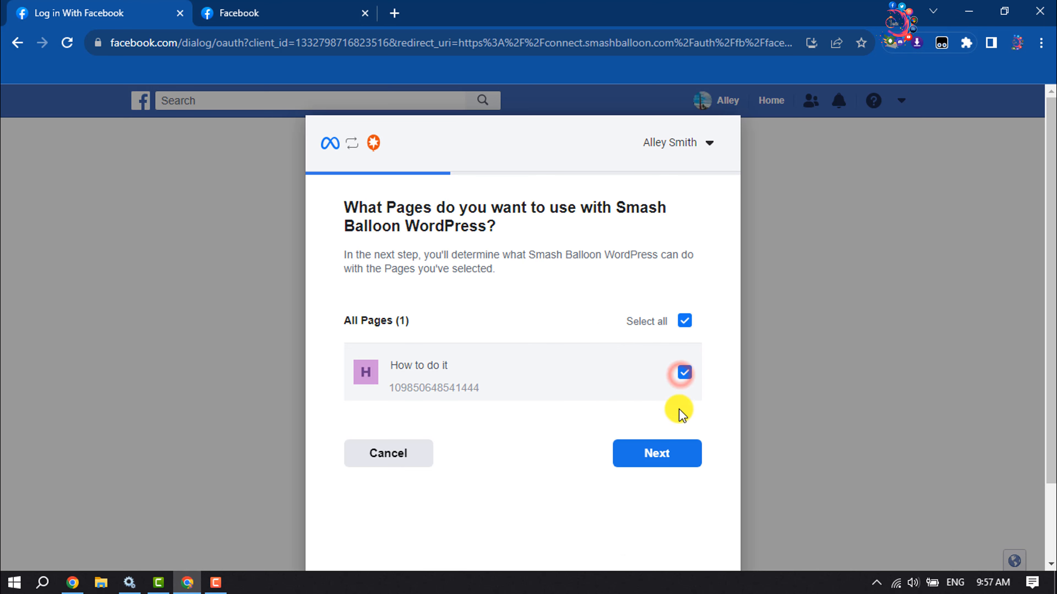
{"action": "left_click", "coordinate": [660, 458]}
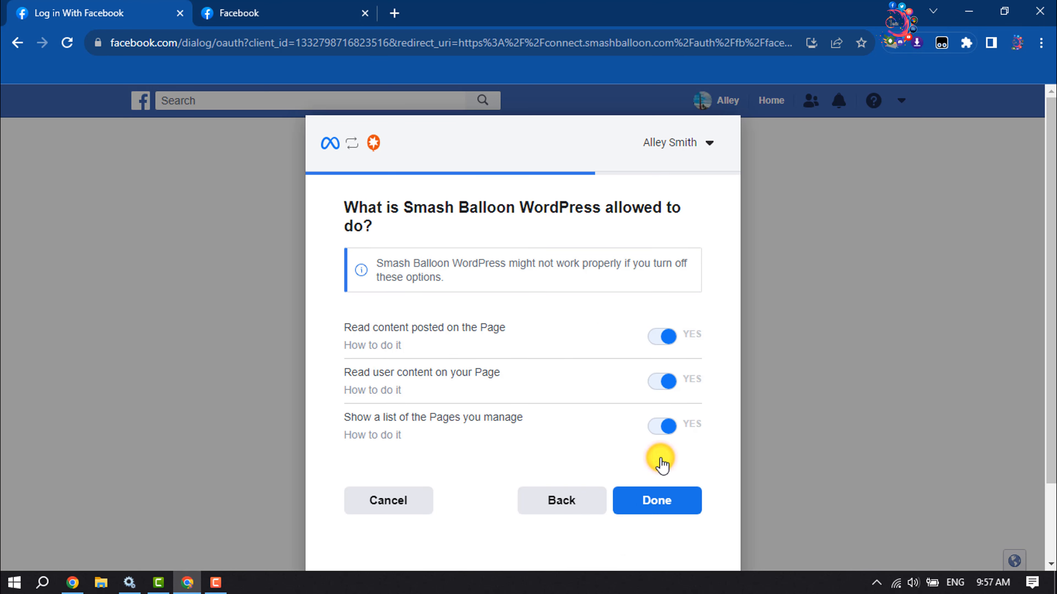
{"action": "left_click", "coordinate": [657, 502]}
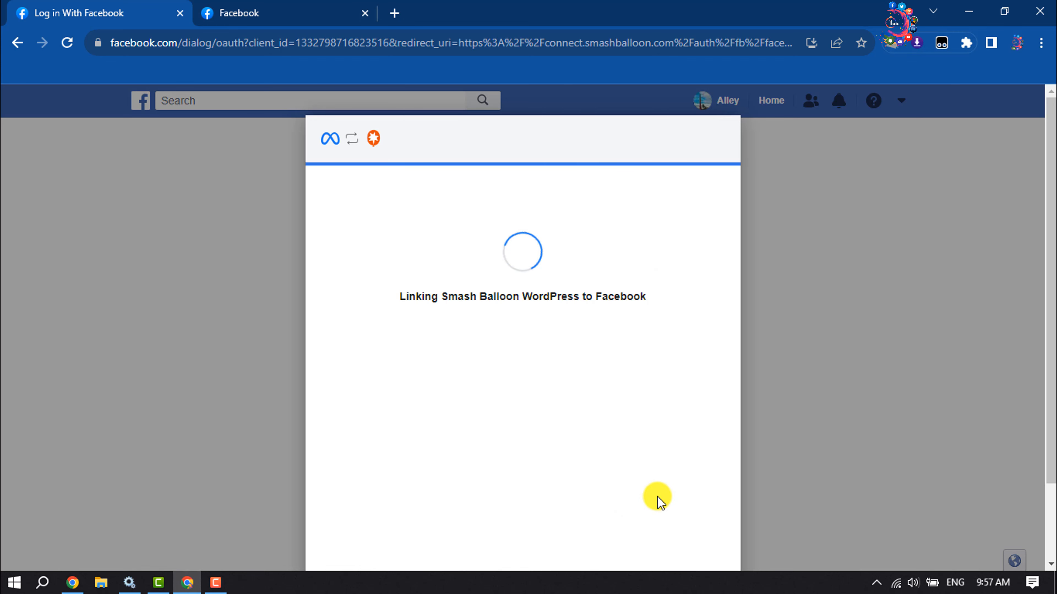
{"action": "left_click", "coordinate": [541, 364]}
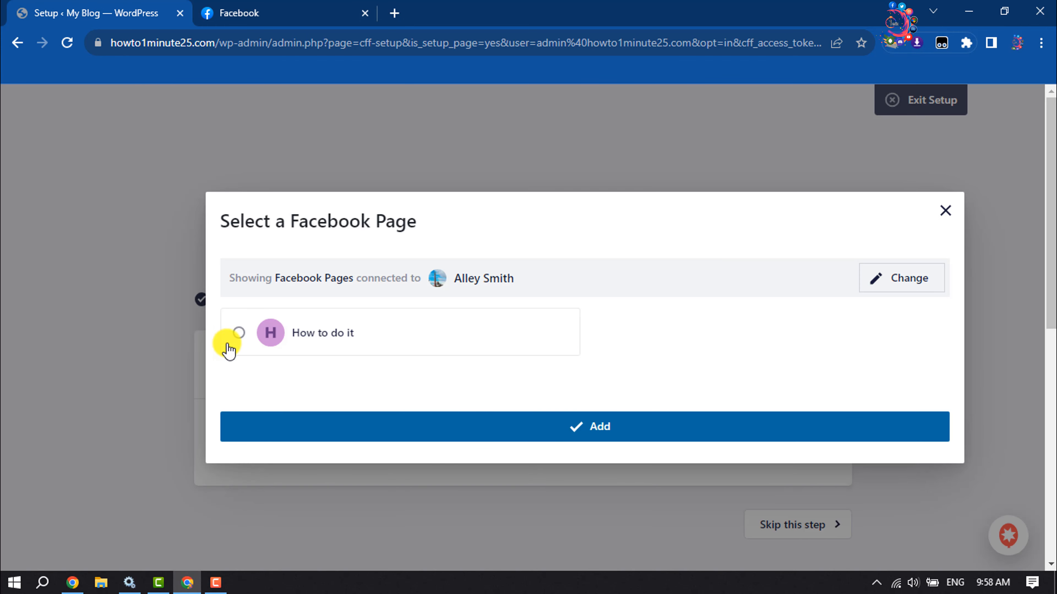
- Add the "How to do it" Facebook page as a source and continue to the wizard's feature configuration
{"action": "left_click", "coordinate": [239, 335]}
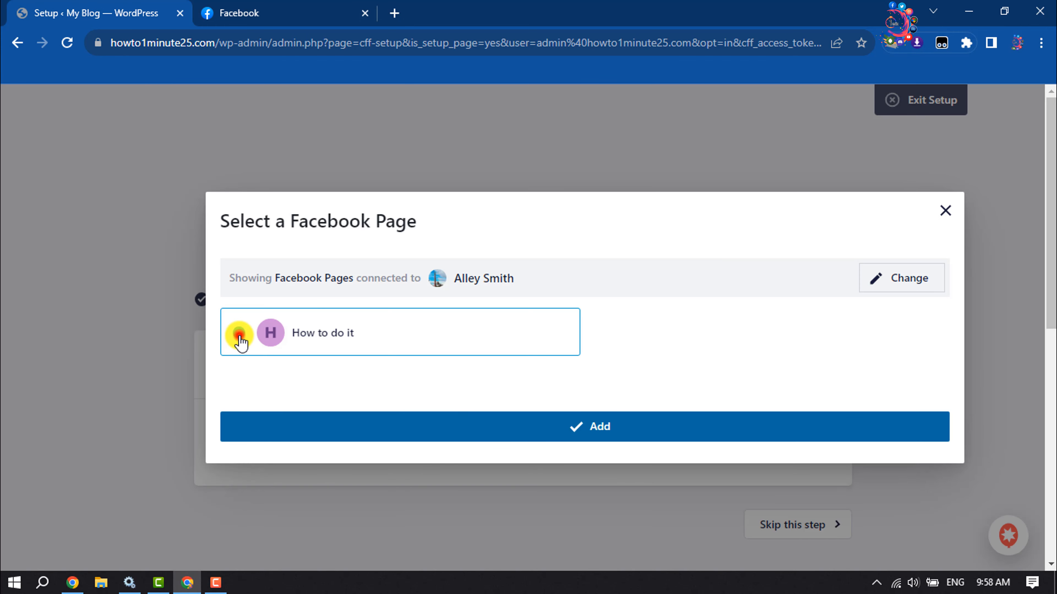
{"action": "left_click", "coordinate": [631, 432]}
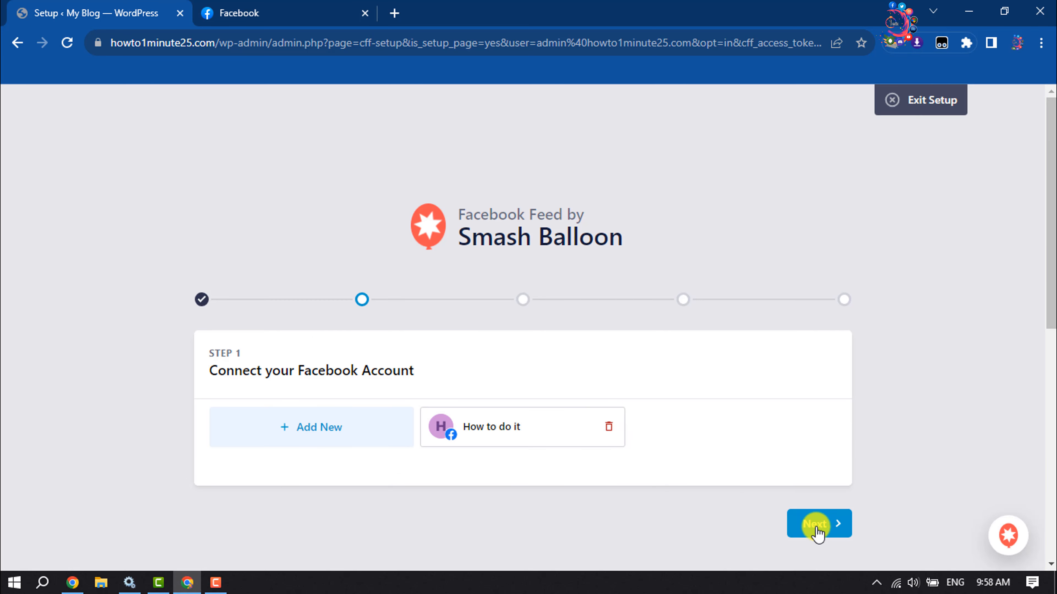
{"action": "left_click", "coordinate": [816, 525]}
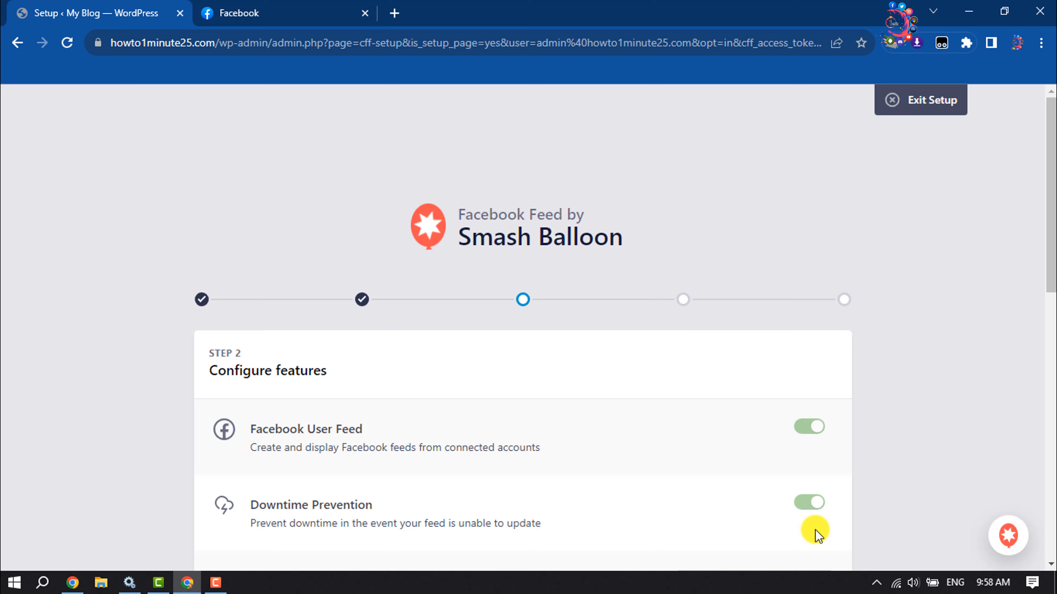
- Keep the offered features, disable All in One SEO Toolkit, MonsterInsights and SeedProd, and complete the setup without upgrading
{"action": "scroll", "coordinate": [815, 535], "scroll_direction": "down", "scroll_amount": 10}
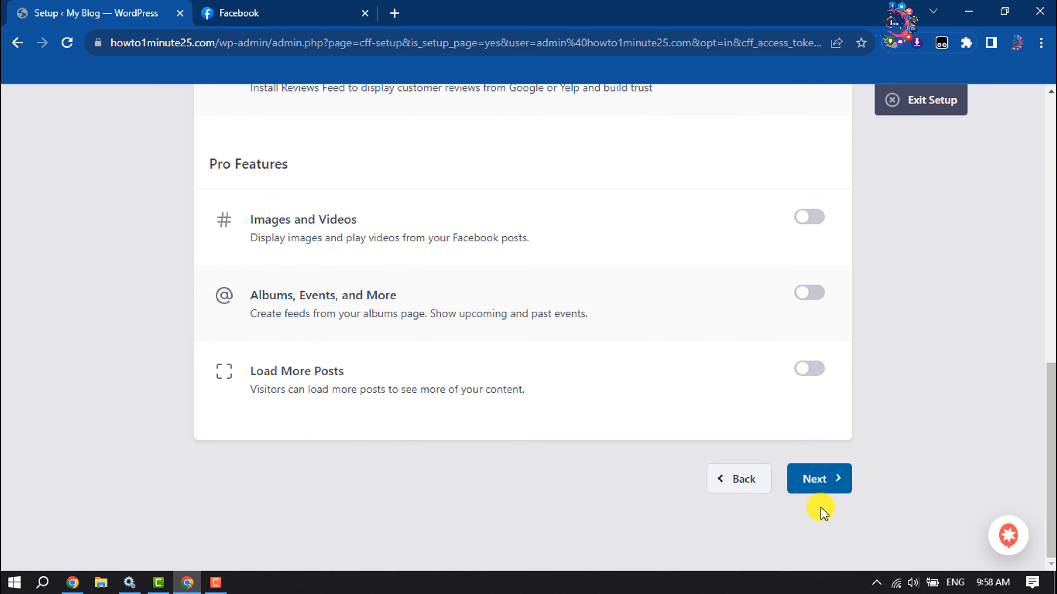
{"action": "left_click", "coordinate": [827, 489]}
{"action": "left_click", "coordinate": [809, 195]}
{"action": "left_click", "coordinate": [809, 288]}
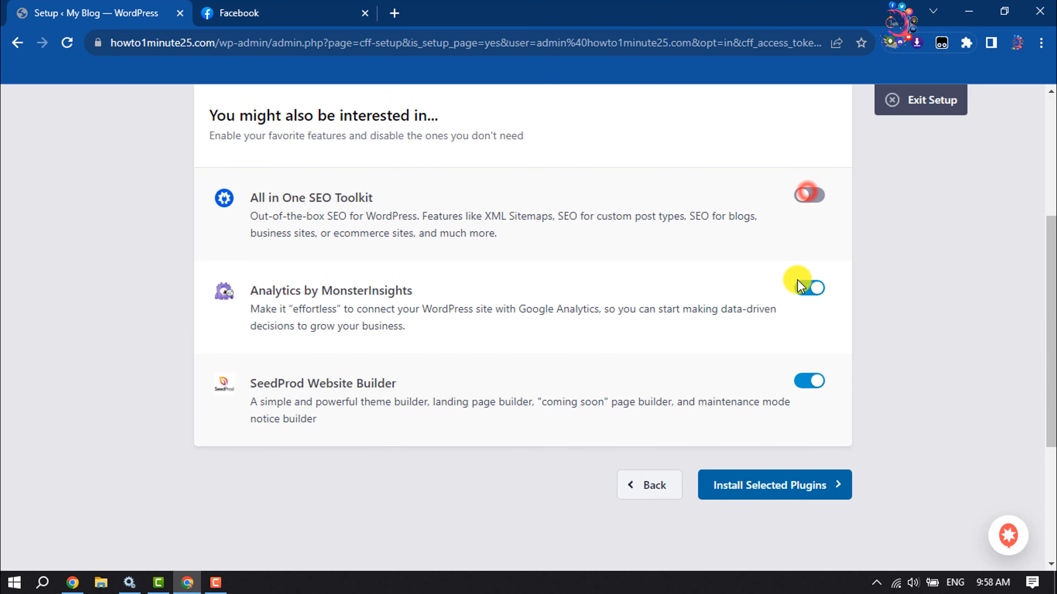
{"action": "left_click", "coordinate": [810, 380]}
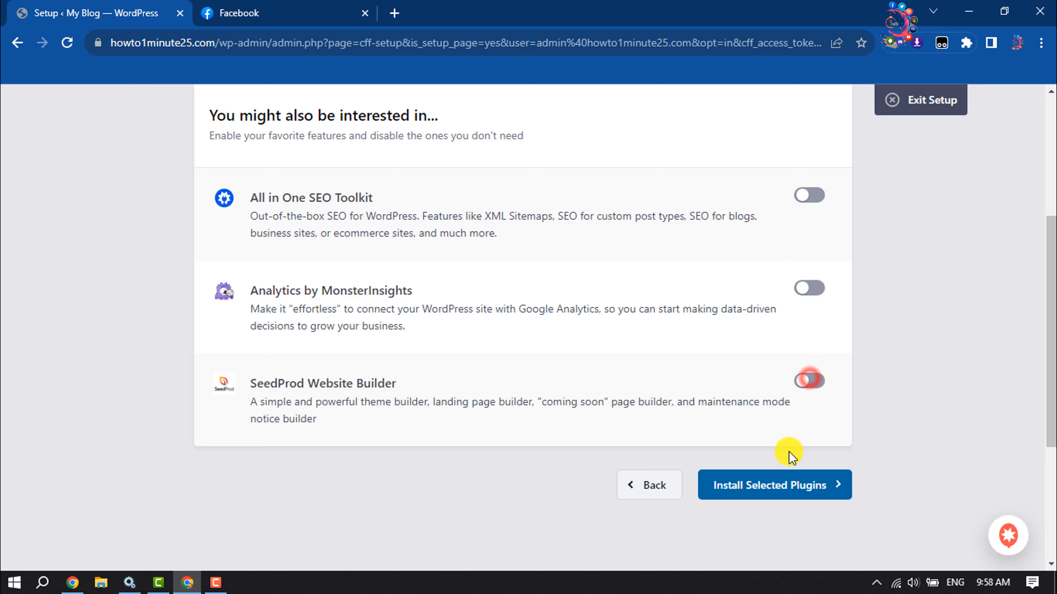
{"action": "left_click", "coordinate": [778, 492]}
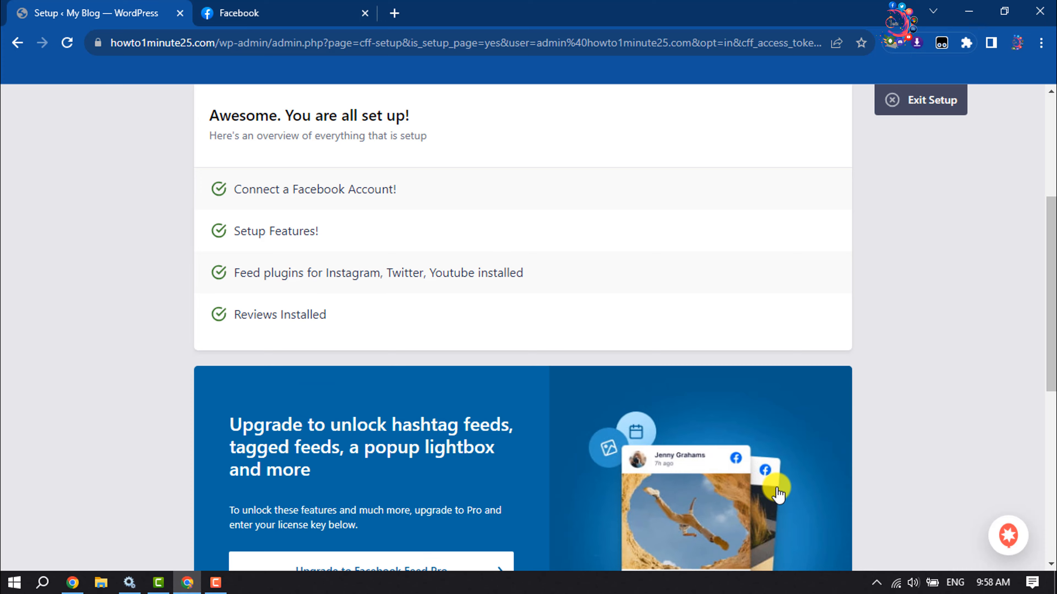
{"action": "scroll", "coordinate": [778, 478], "scroll_direction": "down", "scroll_amount": 10}
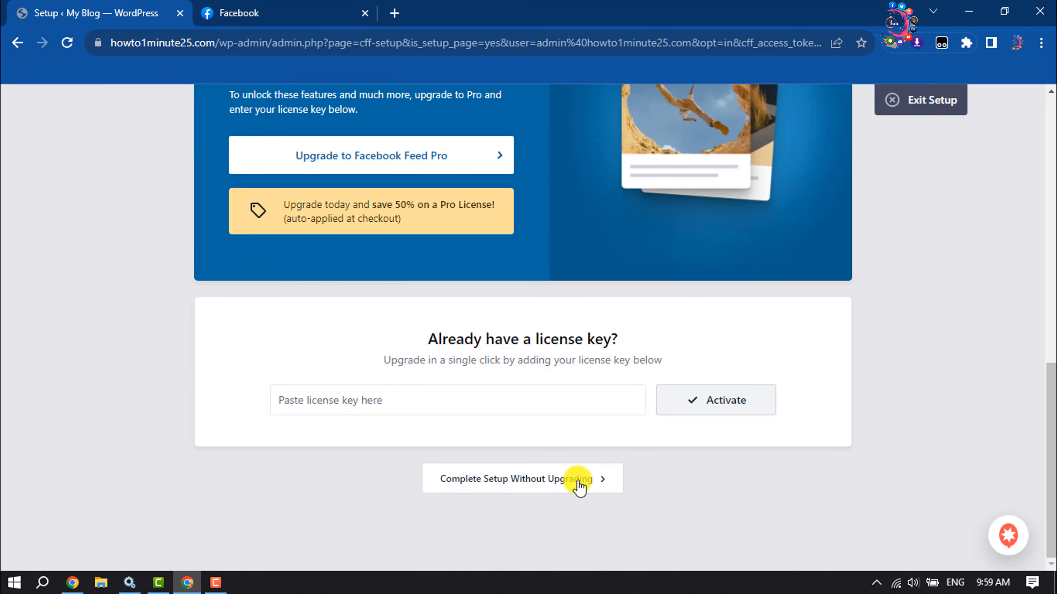
{"action": "left_click", "coordinate": [577, 482]}
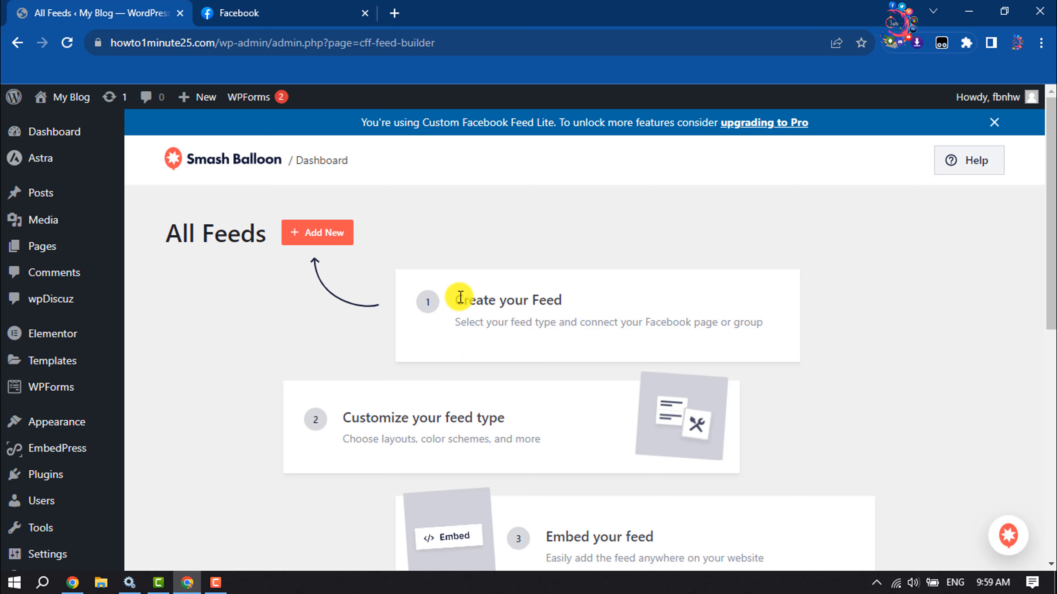
- Create a new Facebook feed of type Timeline using the "How to do it" page as its source
{"action": "scroll", "coordinate": [471, 300], "scroll_direction": "down", "scroll_amount": 4}
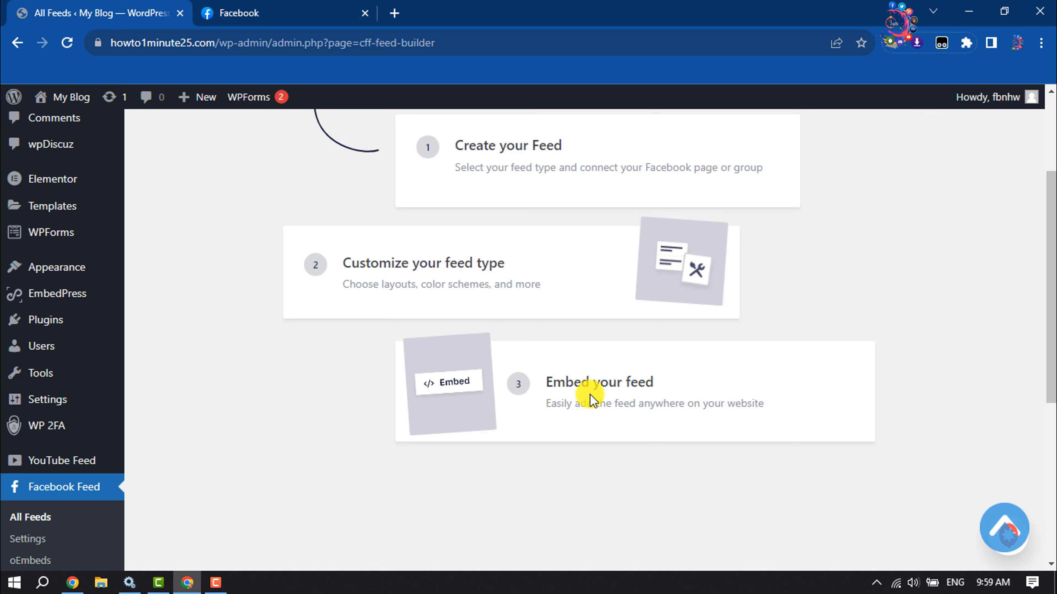
{"action": "scroll", "coordinate": [582, 404], "scroll_direction": "up", "scroll_amount": 4}
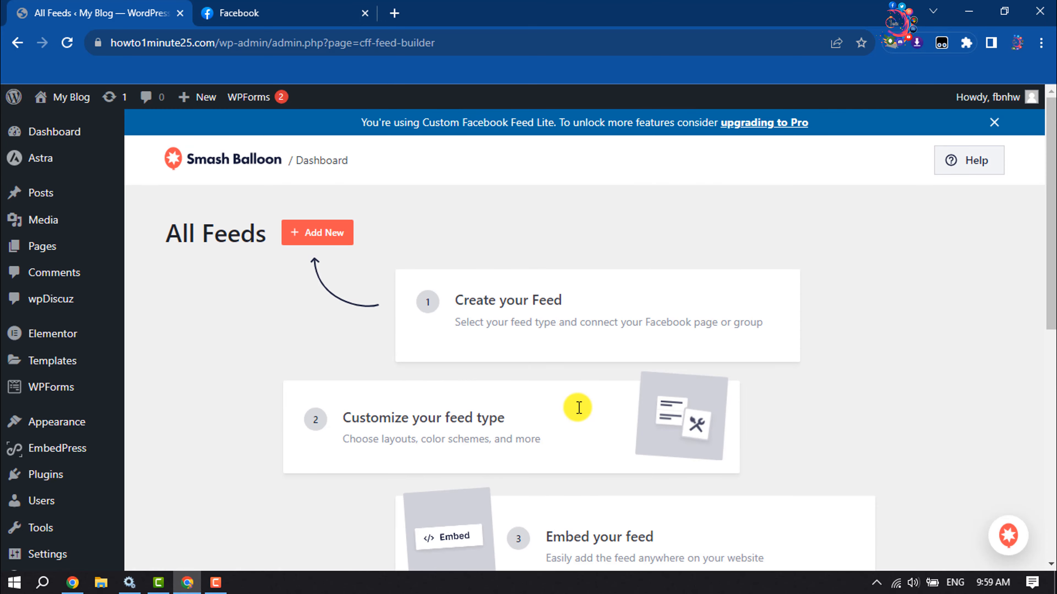
{"action": "left_click", "coordinate": [327, 245]}
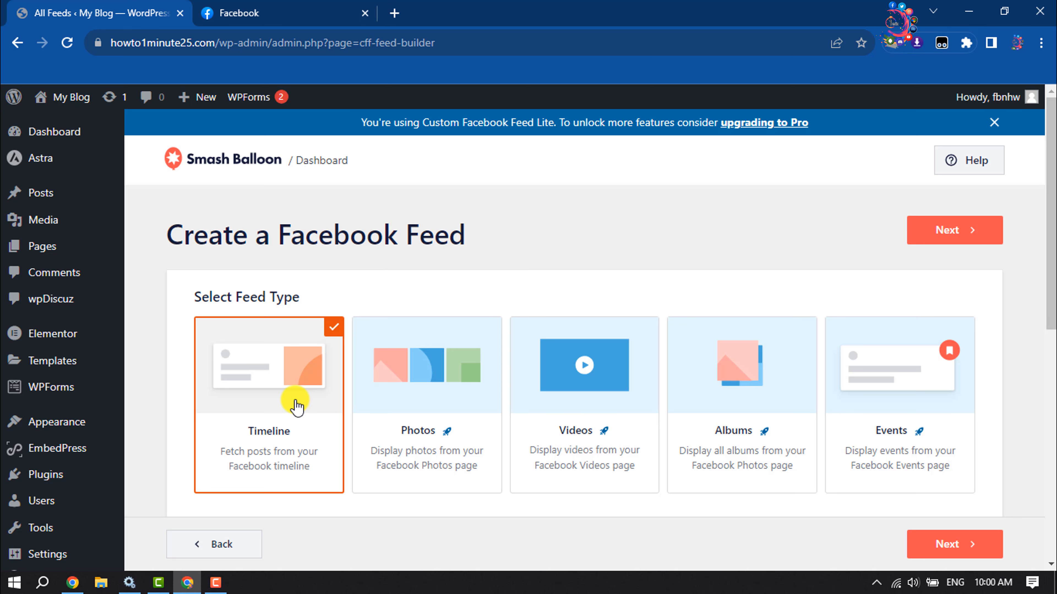
{"action": "left_click", "coordinate": [967, 556]}
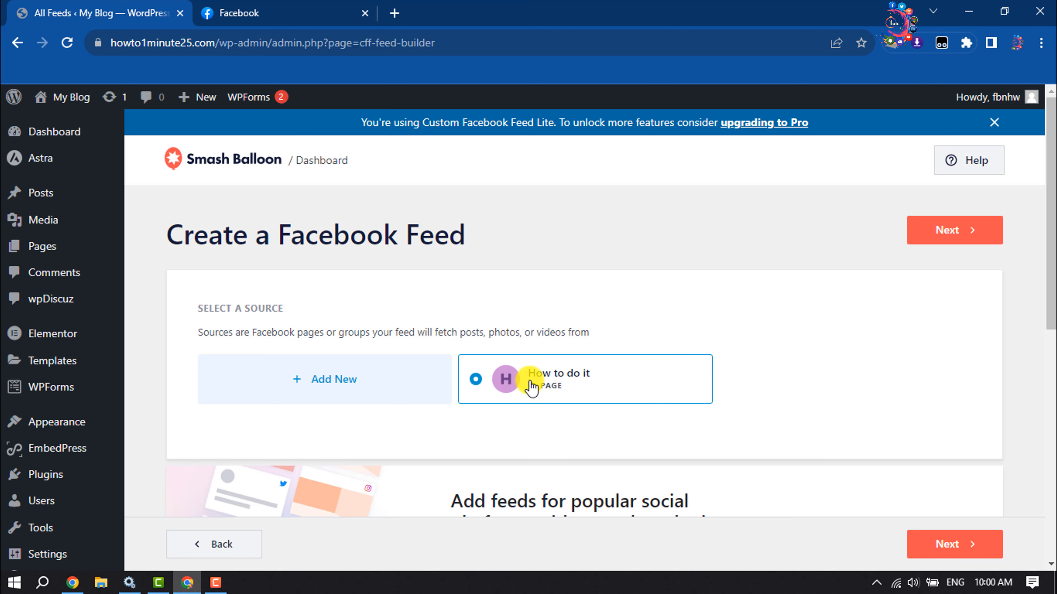
{"action": "scroll", "coordinate": [673, 388], "scroll_direction": "down", "scroll_amount": 3}
{"action": "scroll", "coordinate": [672, 387], "scroll_direction": "down", "scroll_amount": 2}
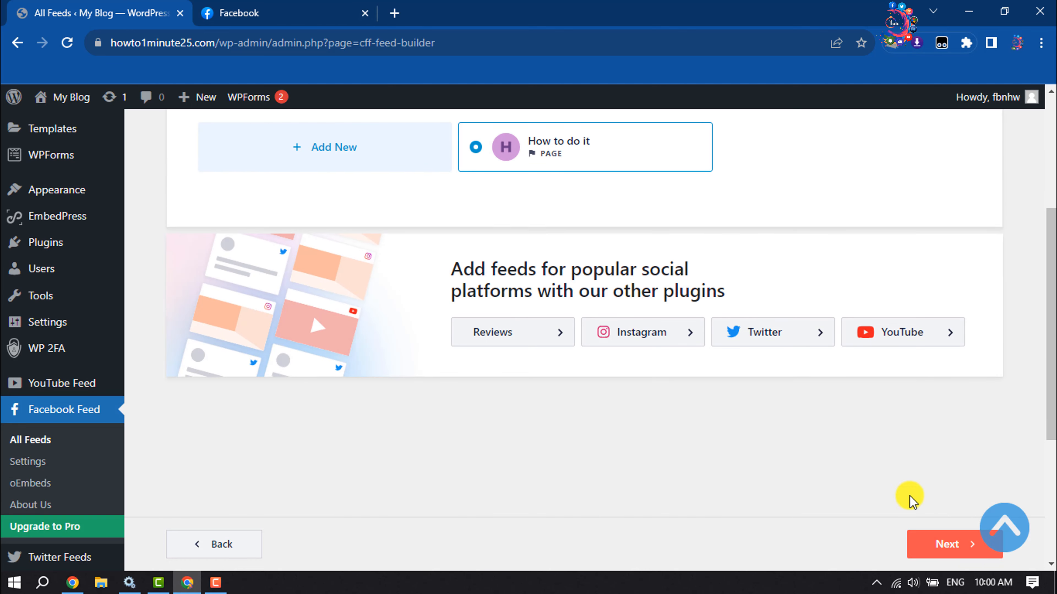
{"action": "left_click", "coordinate": [952, 539]}
- Examine the new feed's preview from header to like box and look at its Template options
{"action": "scroll", "coordinate": [574, 333], "scroll_direction": "down", "scroll_amount": 6}
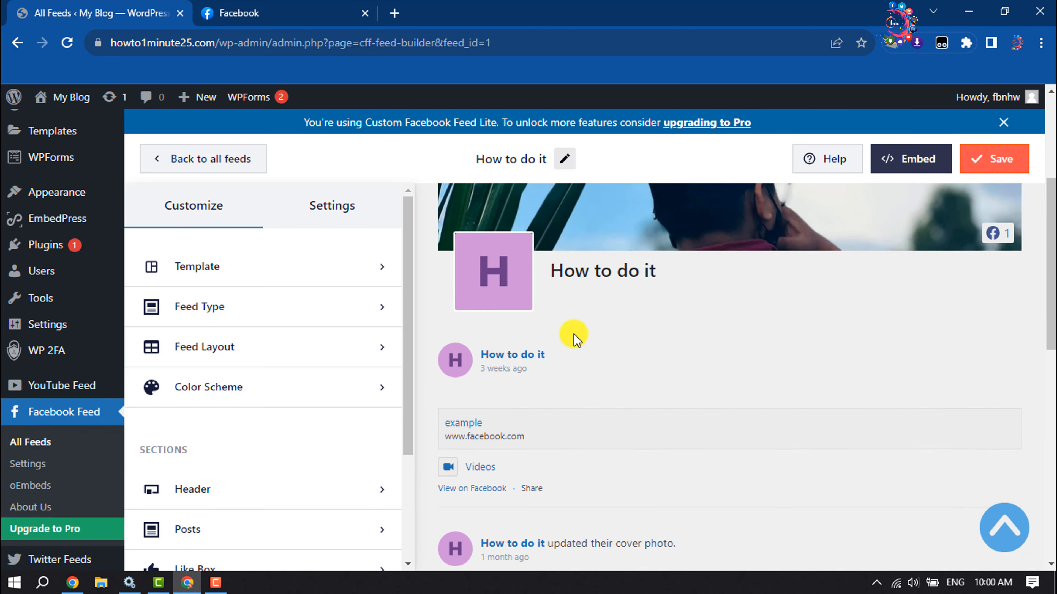
{"action": "scroll", "coordinate": [574, 338], "scroll_direction": "down", "scroll_amount": 4}
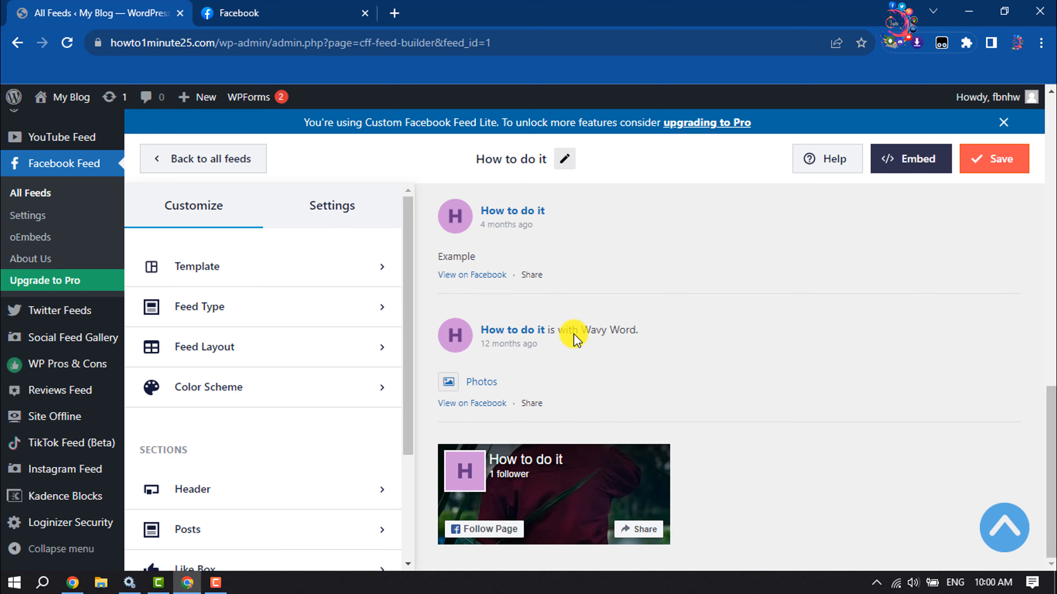
{"action": "scroll", "coordinate": [596, 420], "scroll_direction": "up", "scroll_amount": 10}
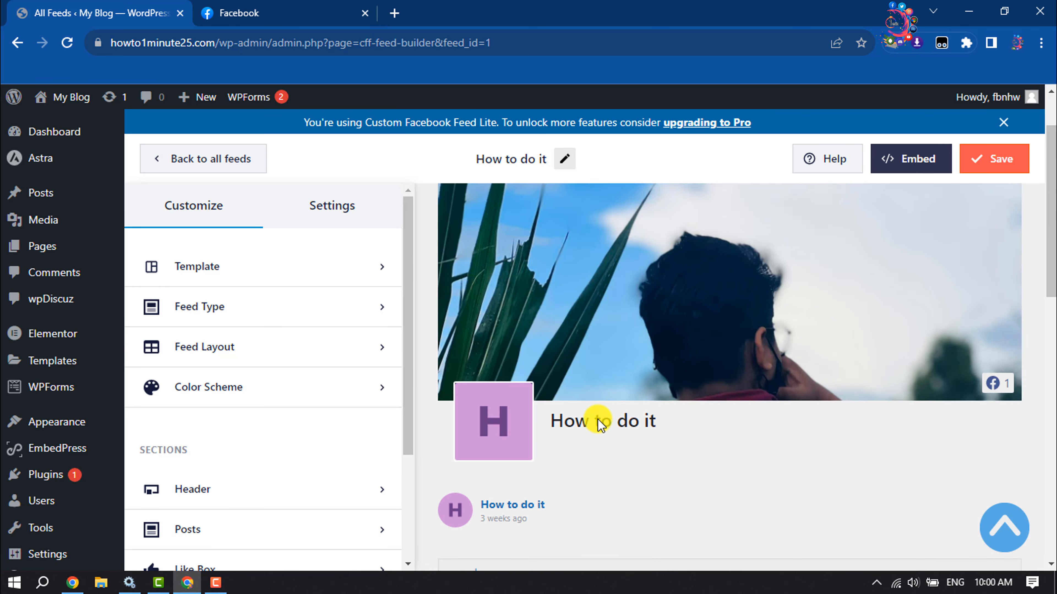
{"action": "scroll", "coordinate": [596, 423], "scroll_direction": "up", "scroll_amount": 2}
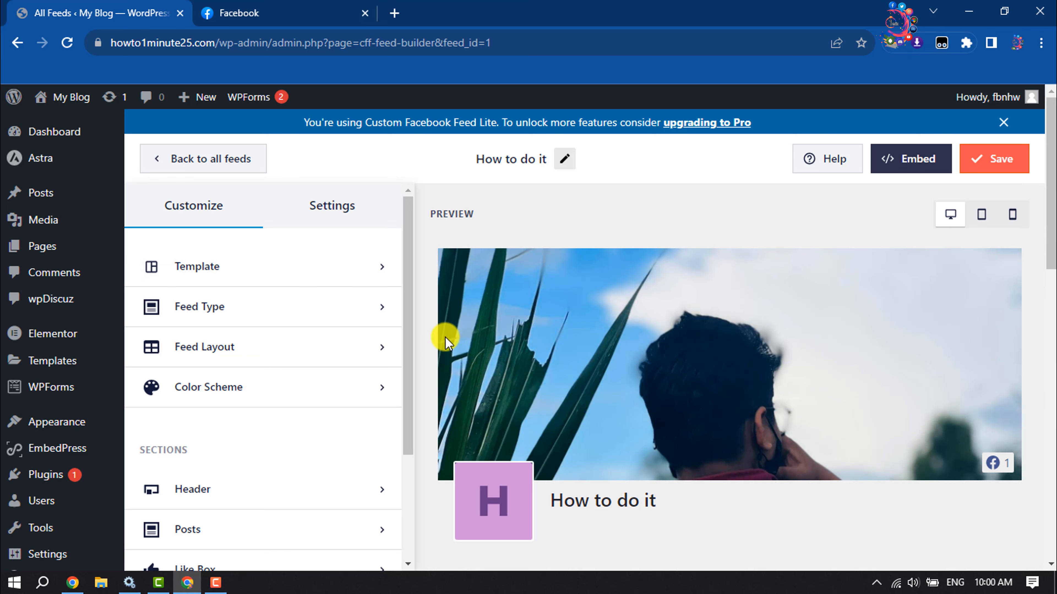
{"action": "left_click", "coordinate": [255, 274]}
{"action": "scroll", "coordinate": [271, 354], "scroll_direction": "down", "scroll_amount": 3}
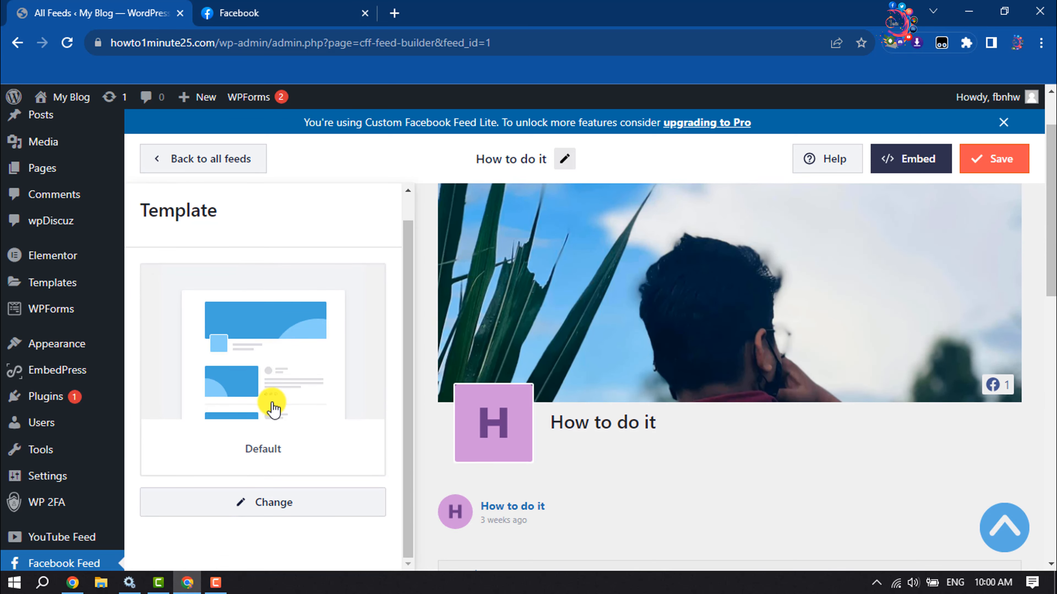
{"action": "left_click", "coordinate": [170, 170]}
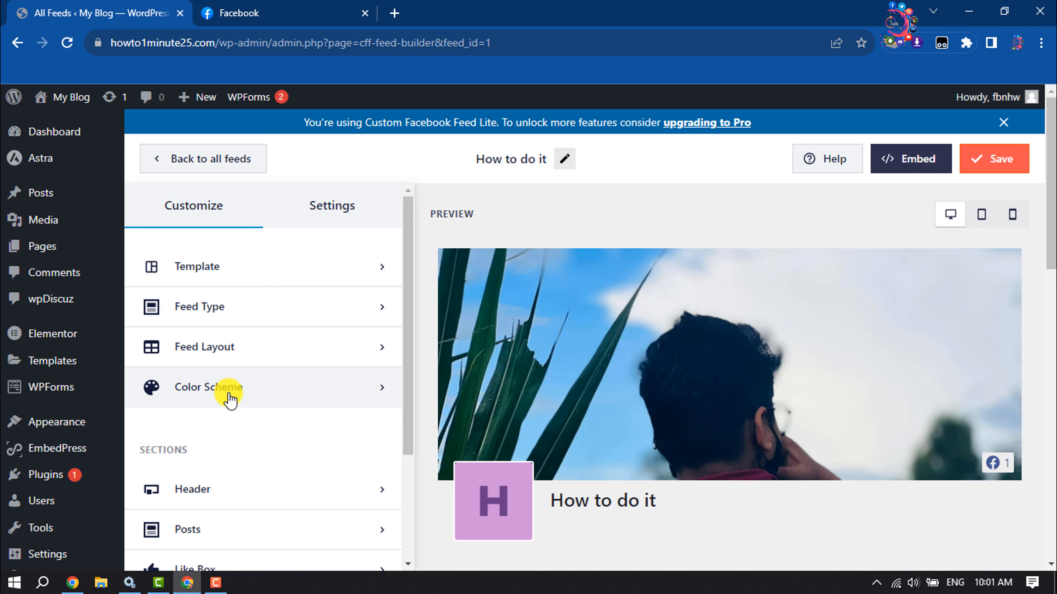
- Look over the remaining customization sections and save the "How to do it" feed
{"action": "scroll", "coordinate": [228, 397], "scroll_direction": "down", "scroll_amount": 3}
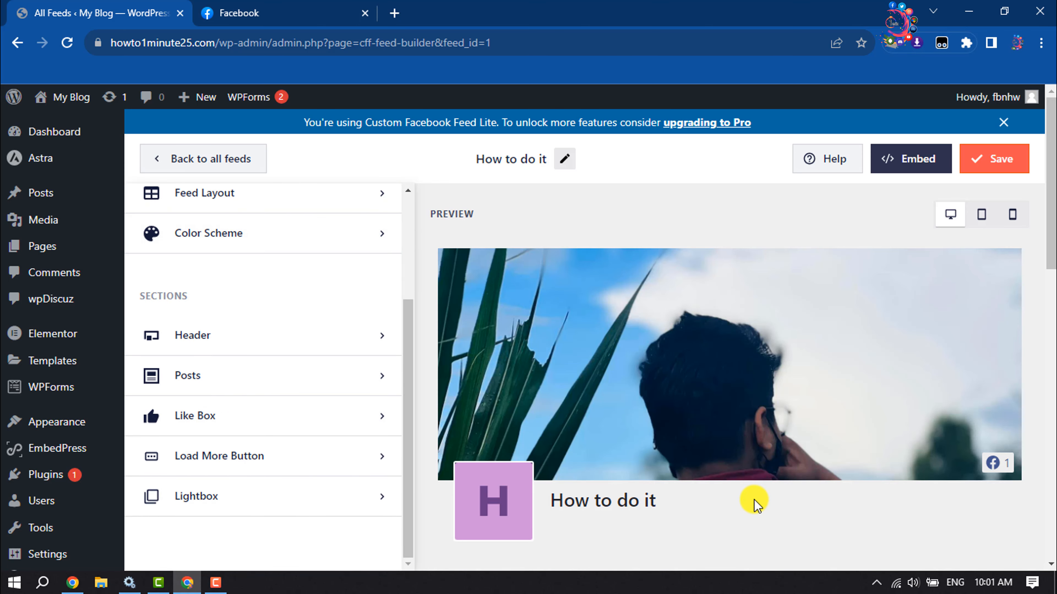
{"action": "left_click", "coordinate": [995, 159]}
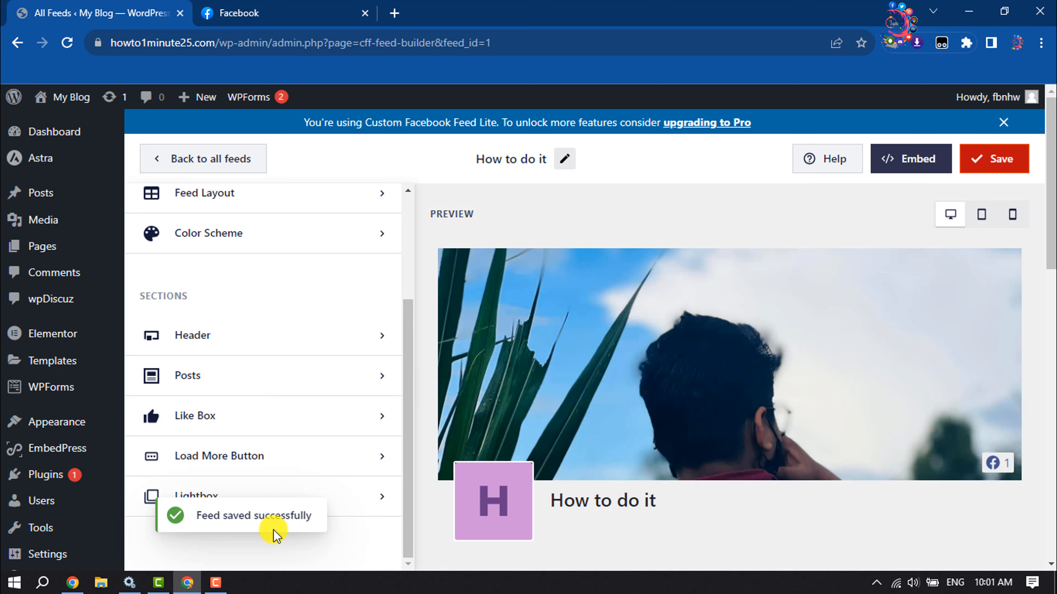
- Look through the saved feed's preview and copy its embed shortcode [custom-facebook-feed feed=1]
{"action": "scroll", "coordinate": [870, 358], "scroll_direction": "down", "scroll_amount": 5}
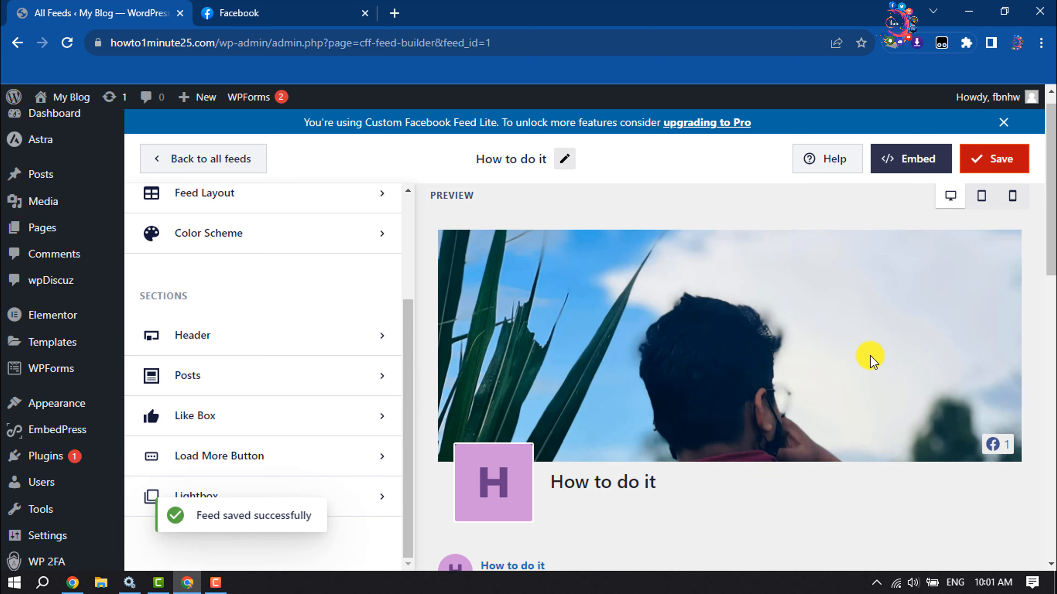
{"action": "scroll", "coordinate": [871, 359], "scroll_direction": "down", "scroll_amount": 2}
{"action": "scroll", "coordinate": [870, 359], "scroll_direction": "up", "scroll_amount": 10}
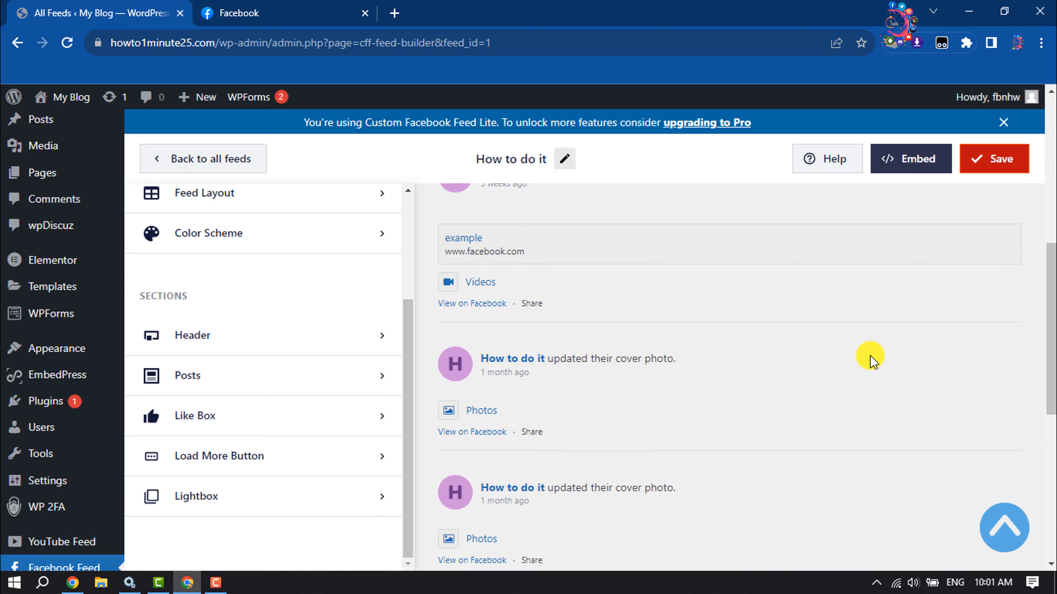
{"action": "left_click", "coordinate": [903, 165]}
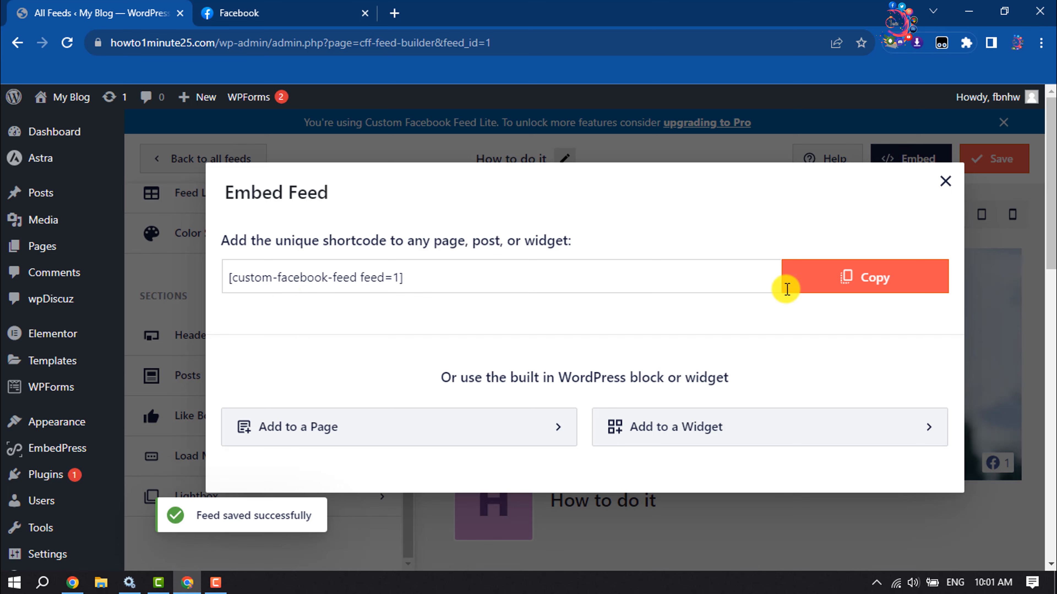
{"action": "left_click", "coordinate": [844, 285]}
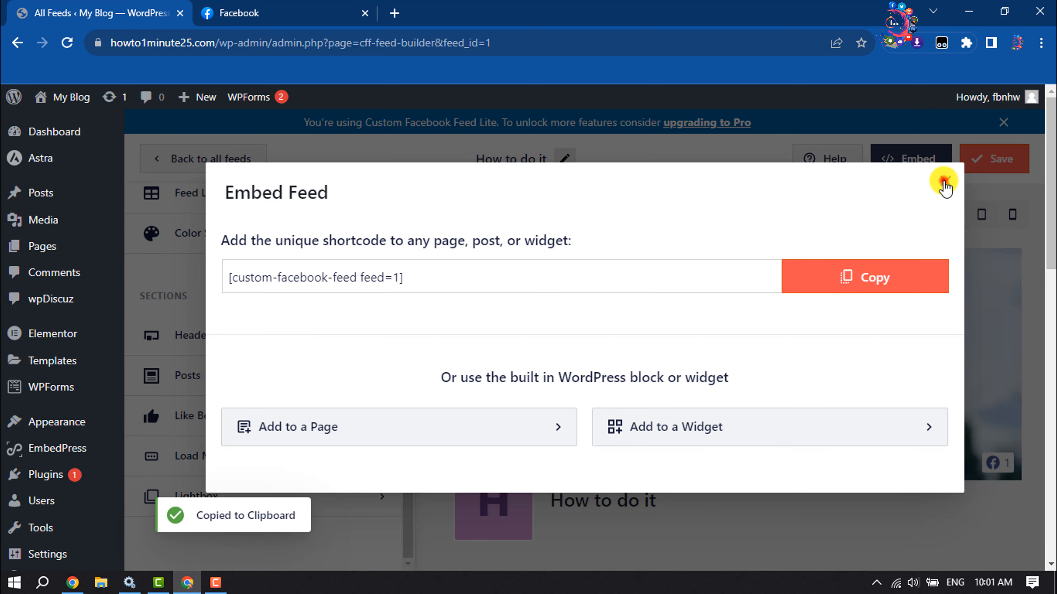
{"action": "left_click", "coordinate": [945, 182]}
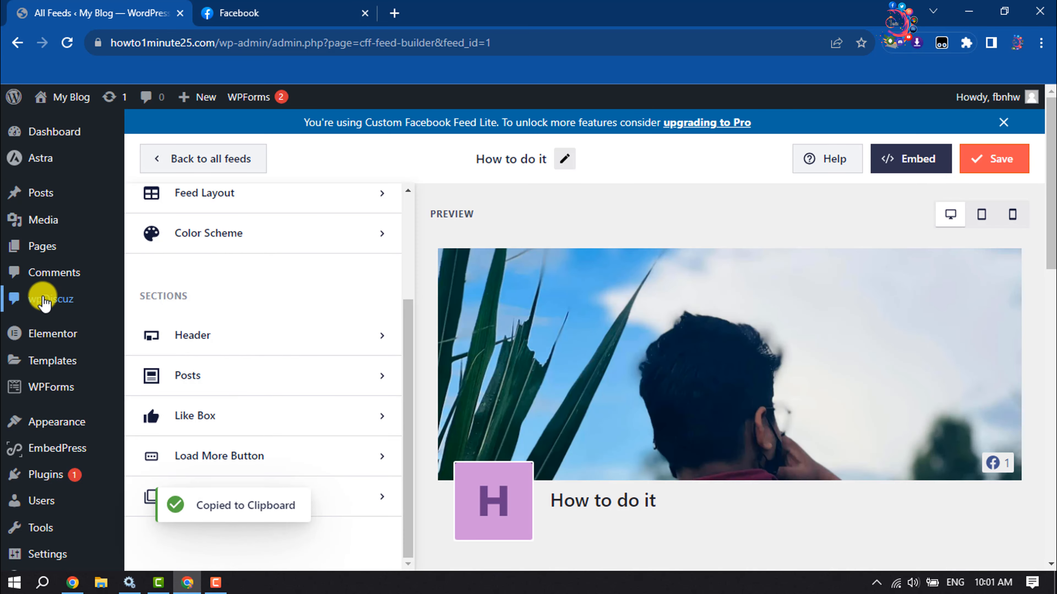
- Create a new WordPress page titled "facebook feed"
{"action": "left_click", "coordinate": [43, 246]}
{"action": "left_click", "coordinate": [218, 136]}
{"action": "key", "text": "ctrl+v"}
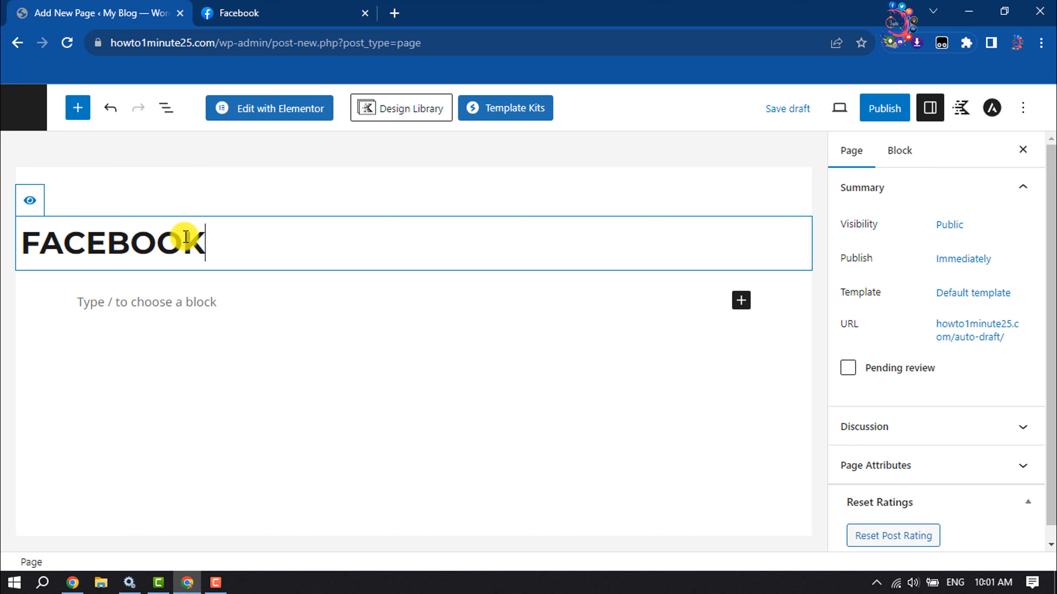
{"action": "type", "text": "FEED"}
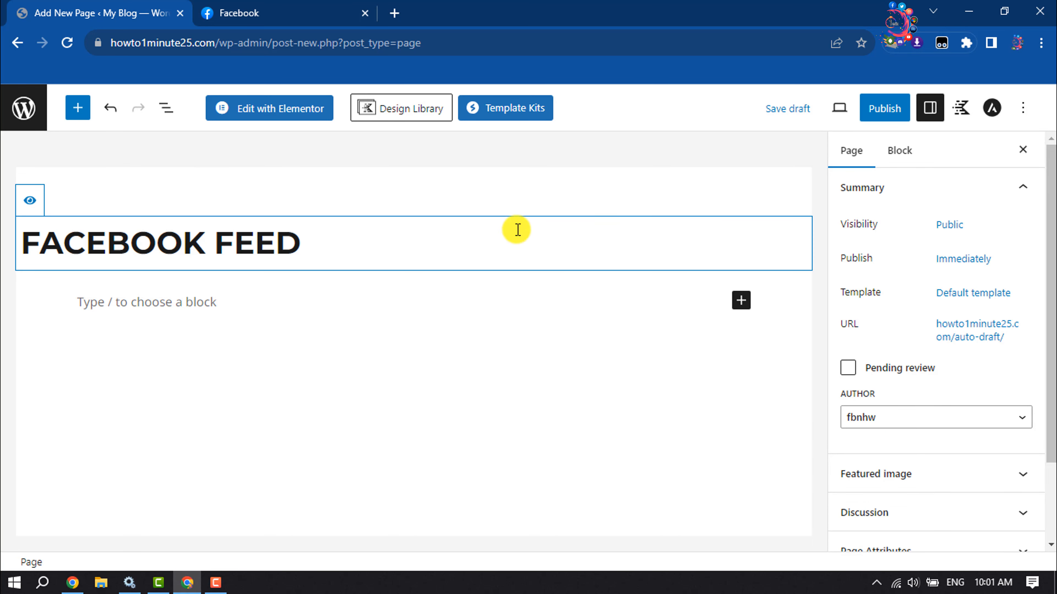
- Add a Shortcode block containing [custom-facebook-feed feed=1] below the title and publish the page
{"action": "left_click", "coordinate": [741, 306]}
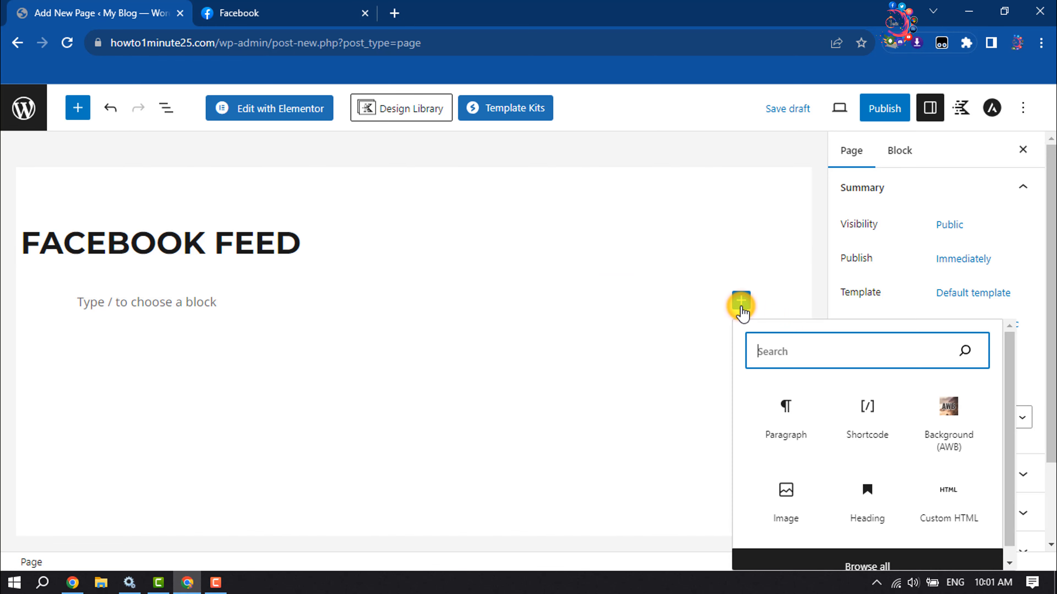
{"action": "left_click", "coordinate": [870, 429]}
{"action": "key", "text": "ctrl+v"}
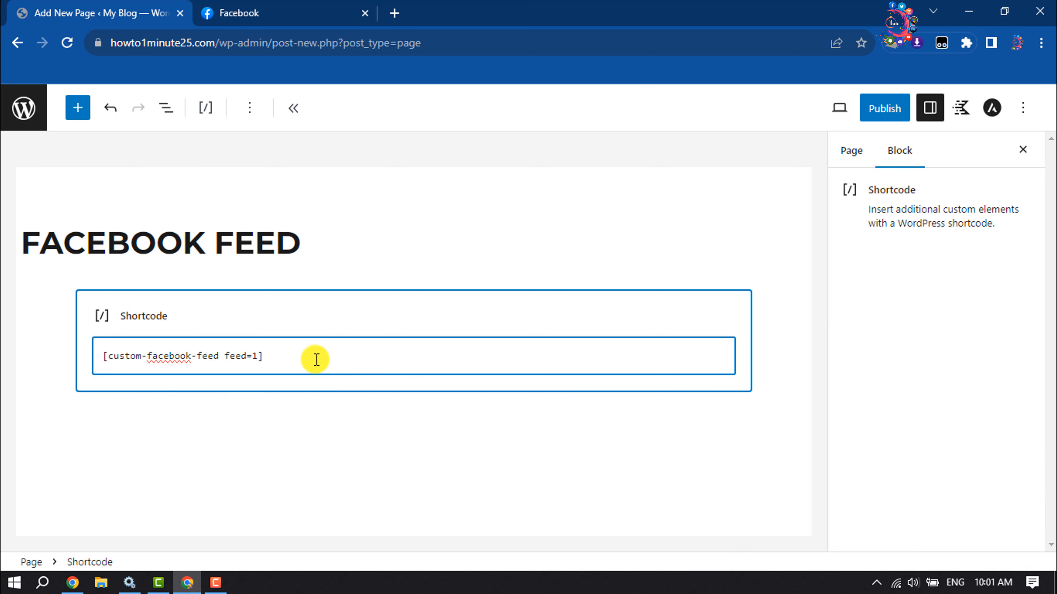
{"action": "left_click", "coordinate": [869, 113]}
{"action": "left_click", "coordinate": [870, 115]}
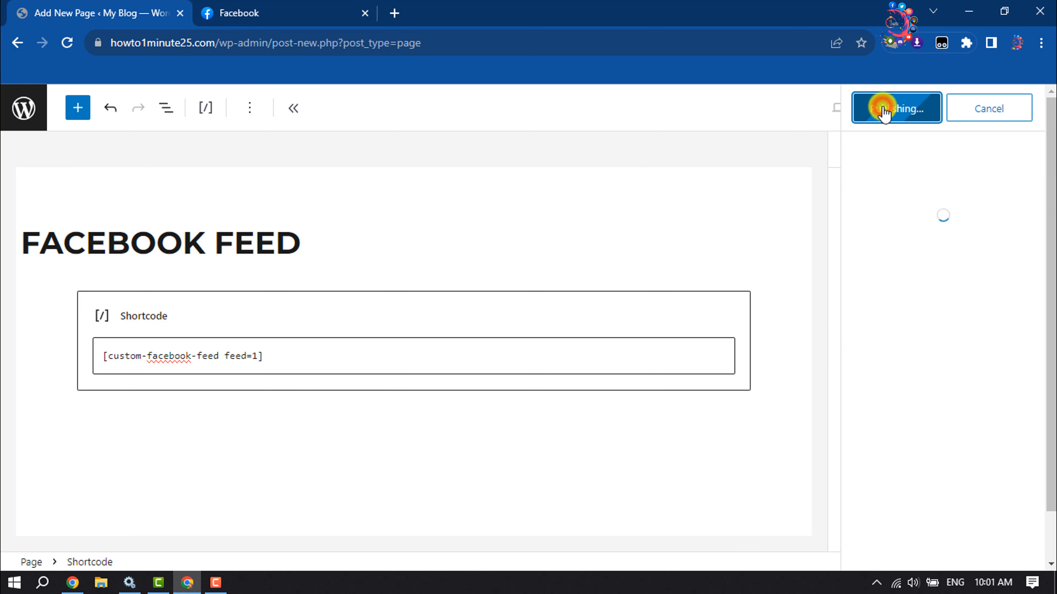
- View the published page, check the feed's posts and a cover photo post's Photo link, and leave the page editor
{"action": "left_click", "coordinate": [149, 521]}
{"action": "scroll", "coordinate": [314, 342], "scroll_direction": "down", "scroll_amount": 3}
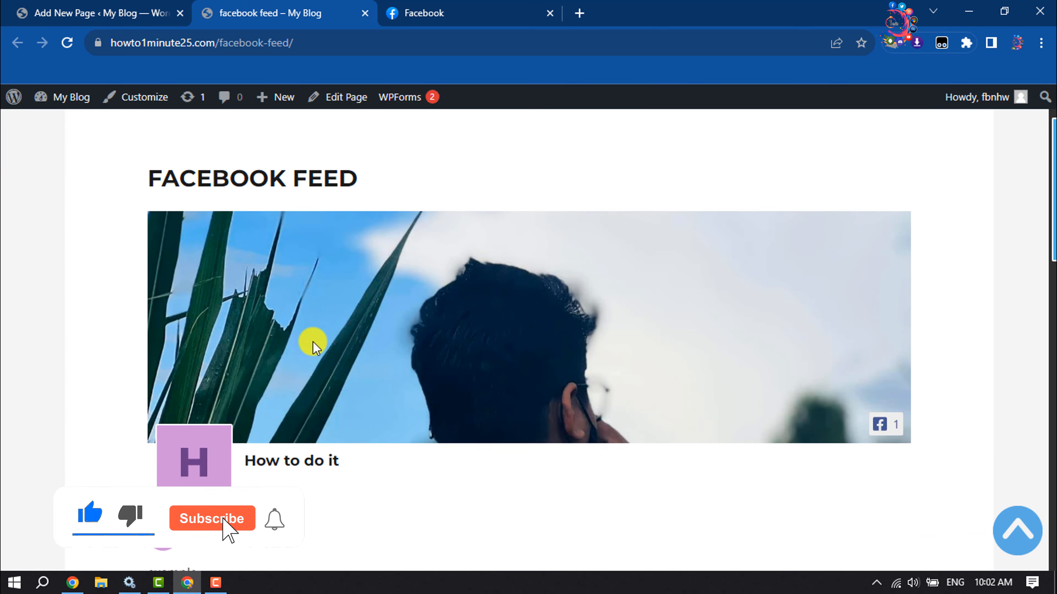
{"action": "scroll", "coordinate": [312, 344], "scroll_direction": "down", "scroll_amount": 3}
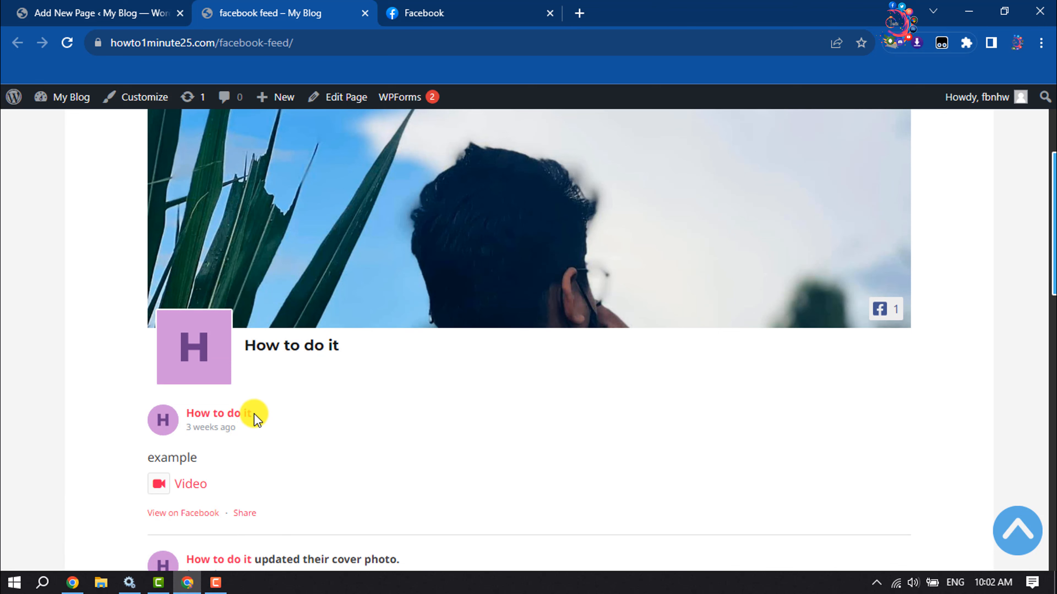
{"action": "scroll", "coordinate": [307, 453], "scroll_direction": "down", "scroll_amount": 6}
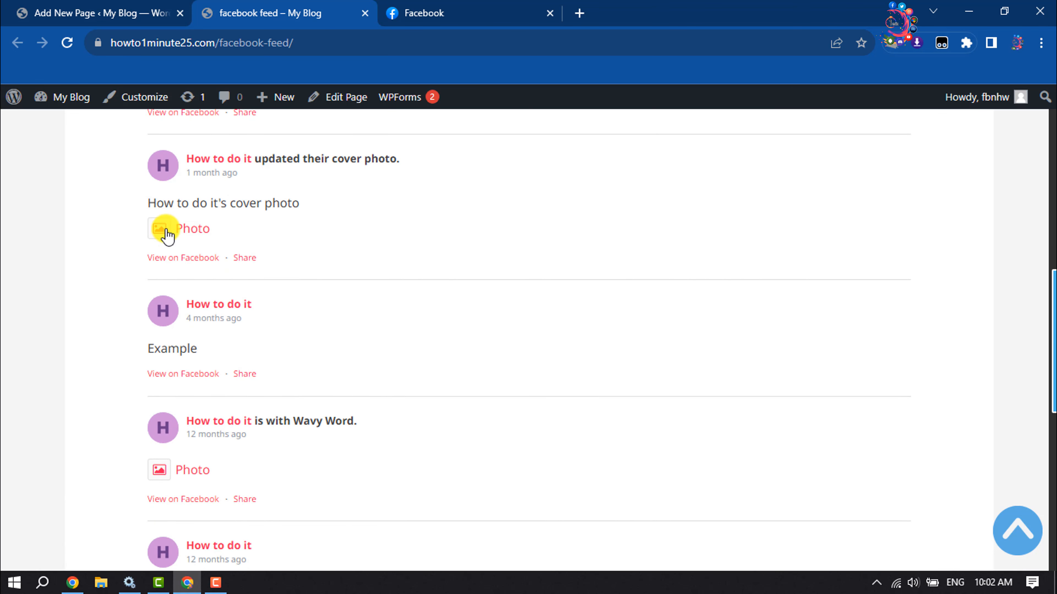
{"action": "left_click", "coordinate": [159, 236]}
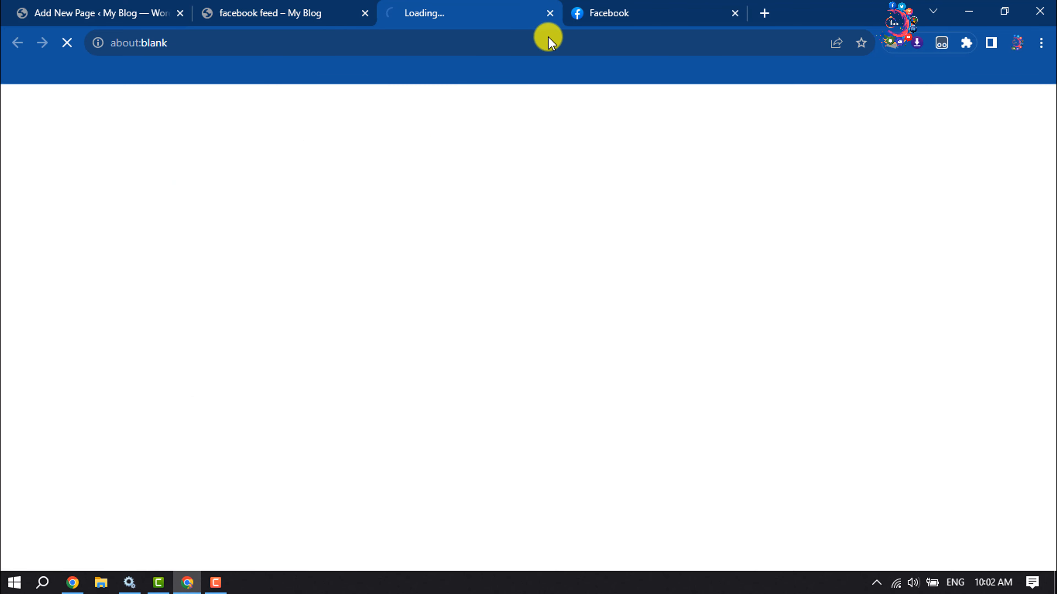
{"action": "left_click", "coordinate": [550, 17]}
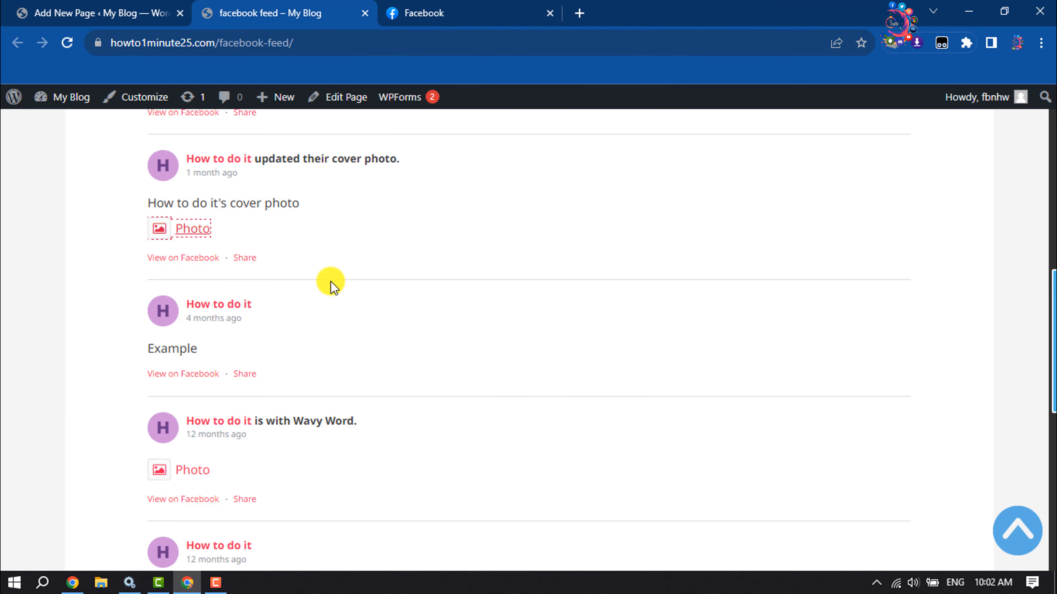
{"action": "scroll", "coordinate": [324, 296], "scroll_direction": "up", "scroll_amount": 6}
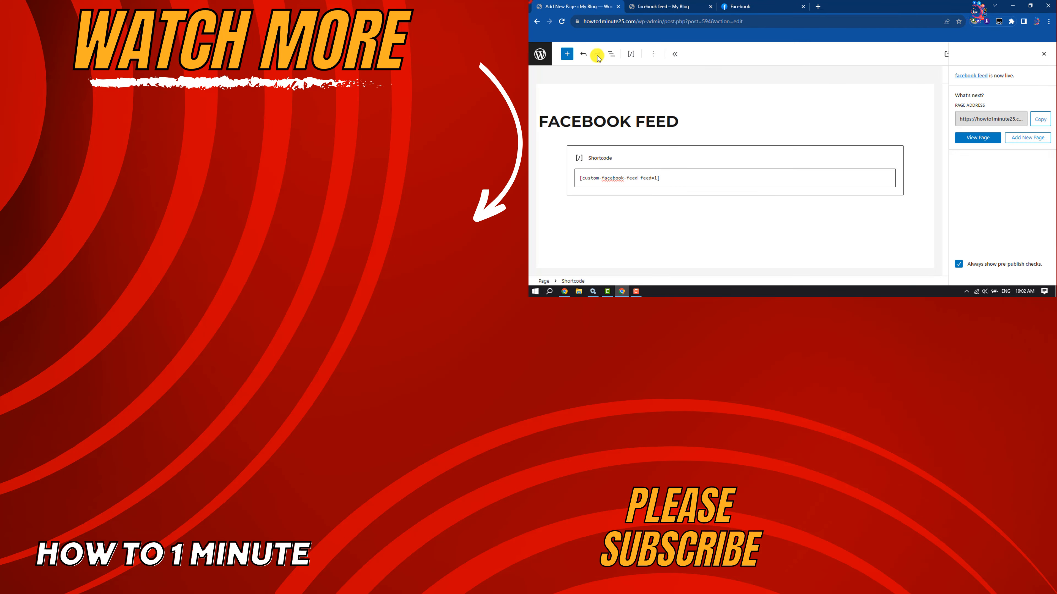
{"action": "left_click", "coordinate": [541, 54]}
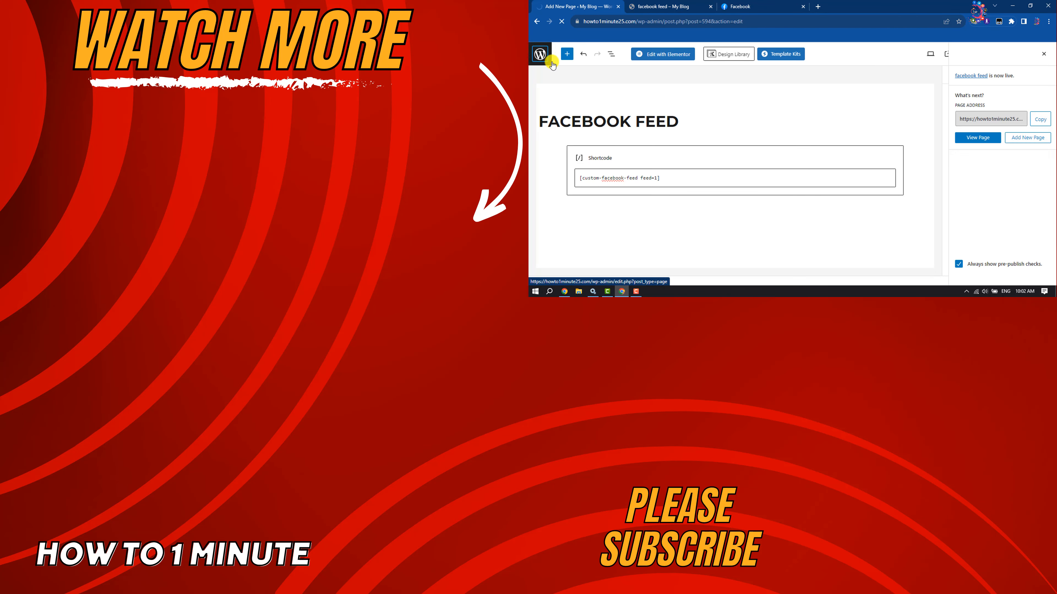